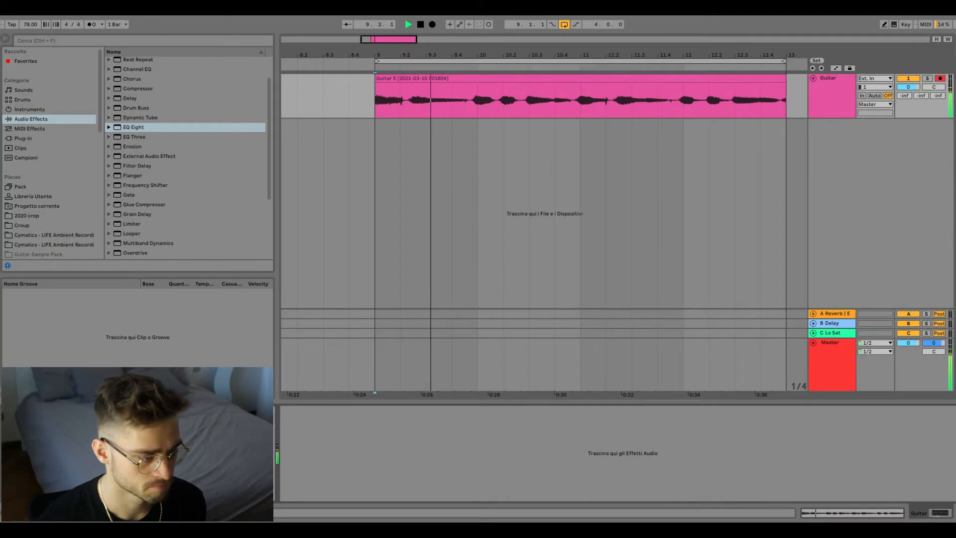
Step: Audition the guitar loop and boost band 3 of EQ Eight by 1.86 dB at 2.25 kHz
{"action": "key", "text": "space"}
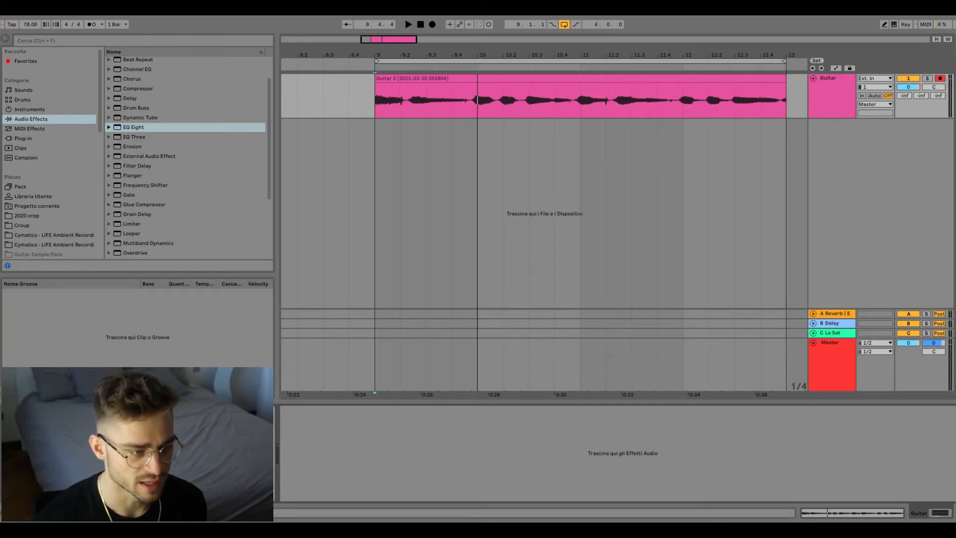
{"action": "key", "text": "space"}
{"action": "mouse_move", "coordinate": [176, 444]}
{"action": "left_mouse_down"}
{"action": "mouse_move", "coordinate": [106, 455]}
{"action": "mouse_move", "coordinate": [178, 444]}
{"action": "left_mouse_up"}
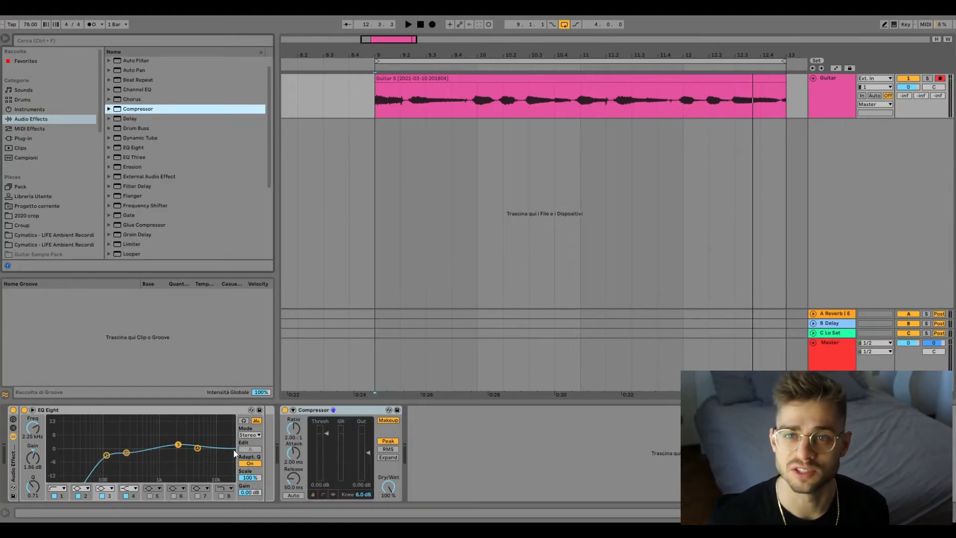
Step: Place the Compressor inside the guitar's effect rack after EQ Eight, with its threshold at -20.7 dB and ratio at 3.00:1
{"action": "left_click_drag", "start_coordinate": [324, 411], "coordinate": [256, 449]}
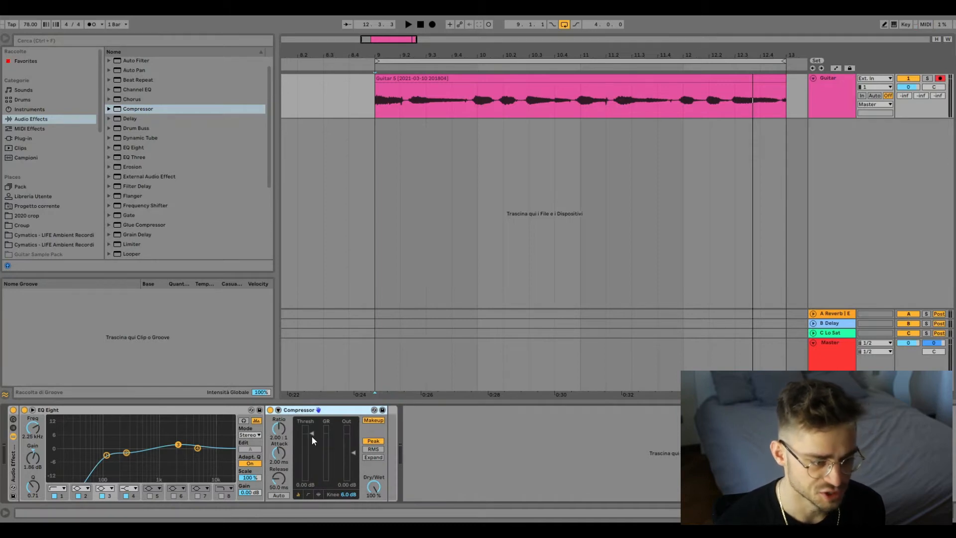
{"action": "key", "text": "space"}
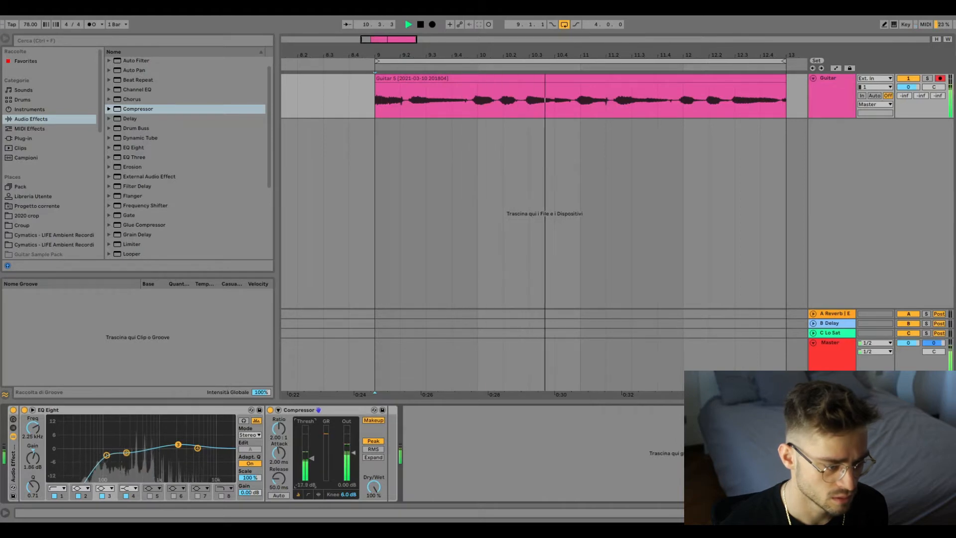
{"action": "left_click_drag", "start_coordinate": [312, 458], "coordinate": [312, 461]}
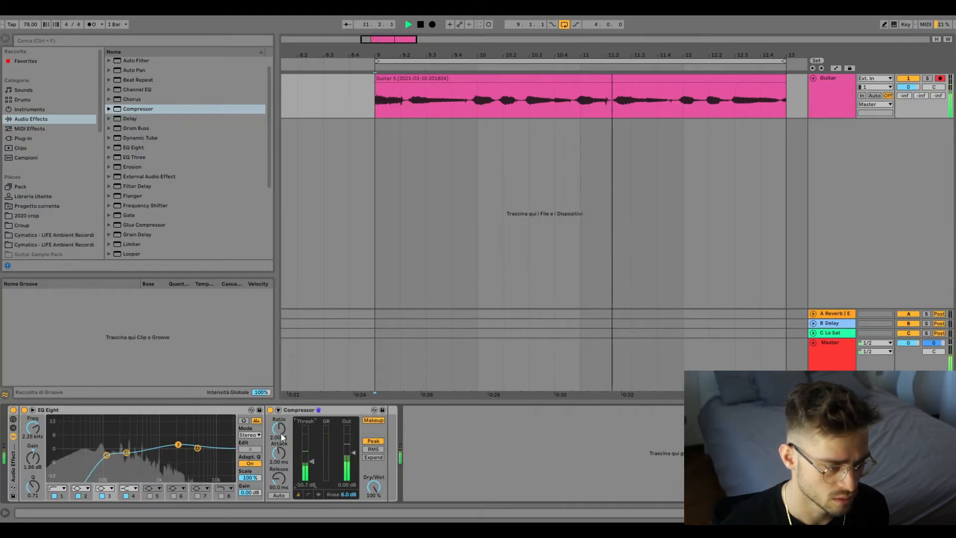
{"action": "mouse_move", "coordinate": [280, 431]}
{"action": "left_mouse_down"}
{"action": "mouse_move", "coordinate": [273, 413]}
{"action": "mouse_move", "coordinate": [279, 435]}
{"action": "left_mouse_up"}
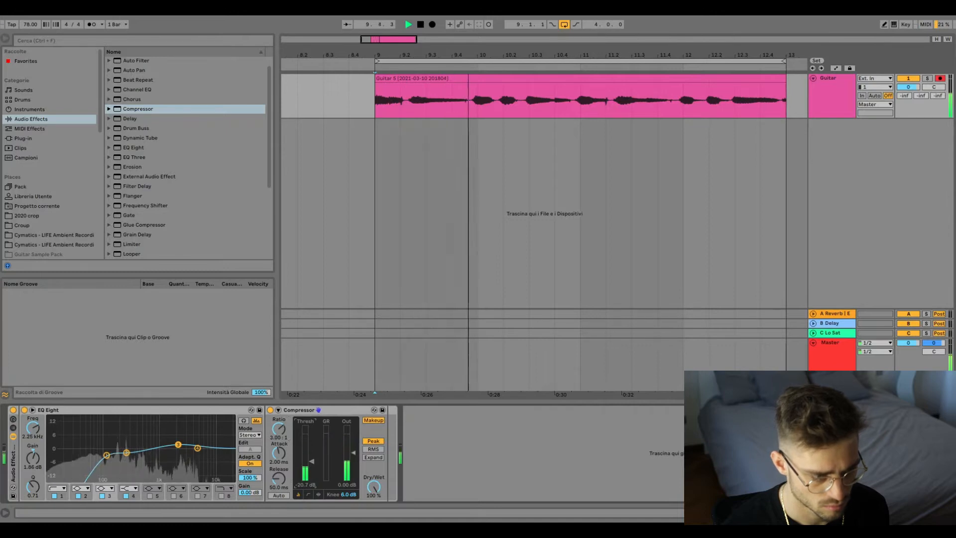
{"action": "key", "text": "space"}
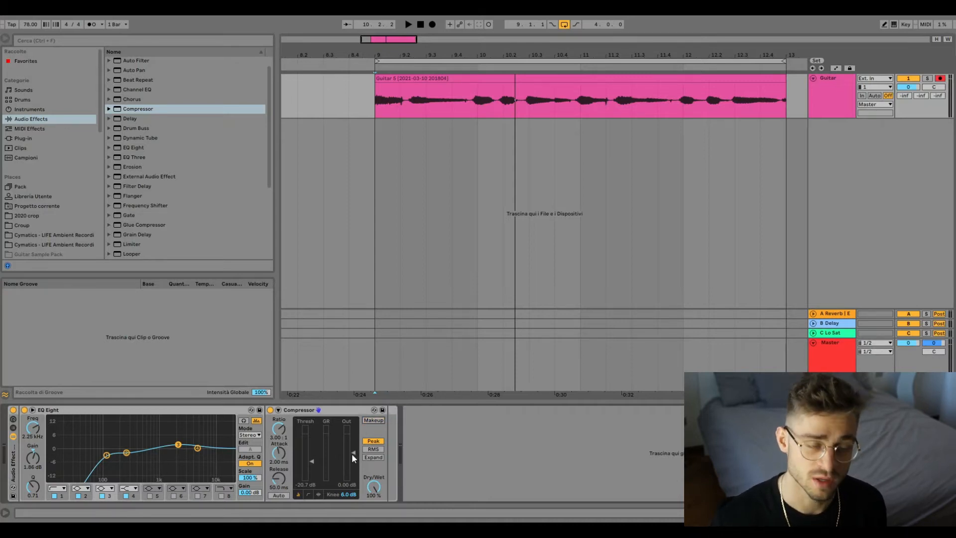
Step: Set the Compressor's output gain to 2.31 dB, comparing the playing guitar loop with the Compressor off and on
{"action": "left_click", "coordinate": [270, 410]}
{"action": "key", "text": "space"}
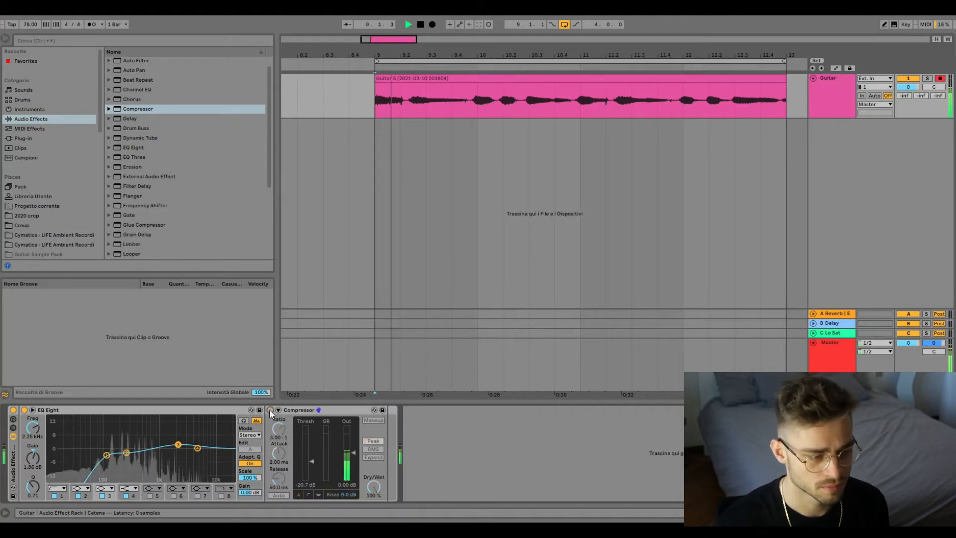
{"action": "key", "text": "space"}
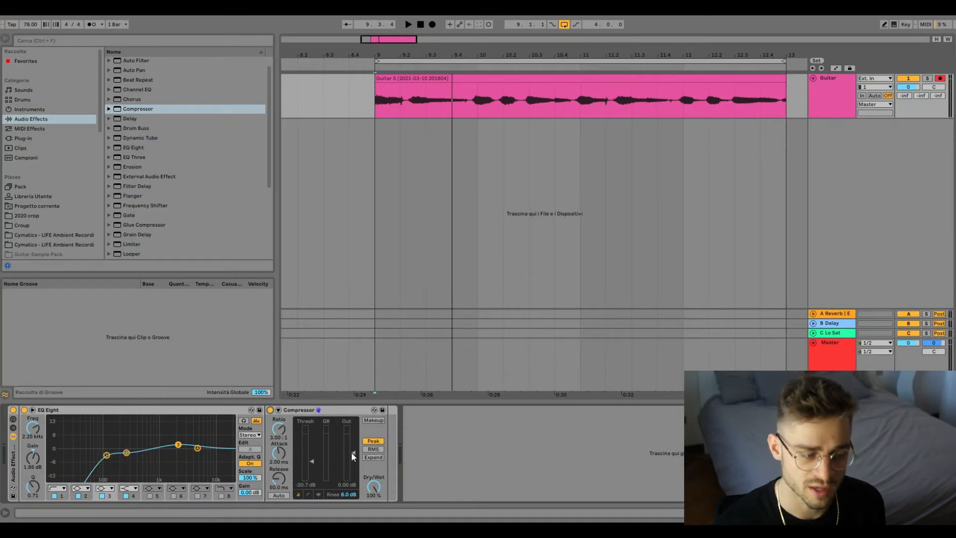
{"action": "left_click_drag", "start_coordinate": [351, 454], "coordinate": [351, 438]}
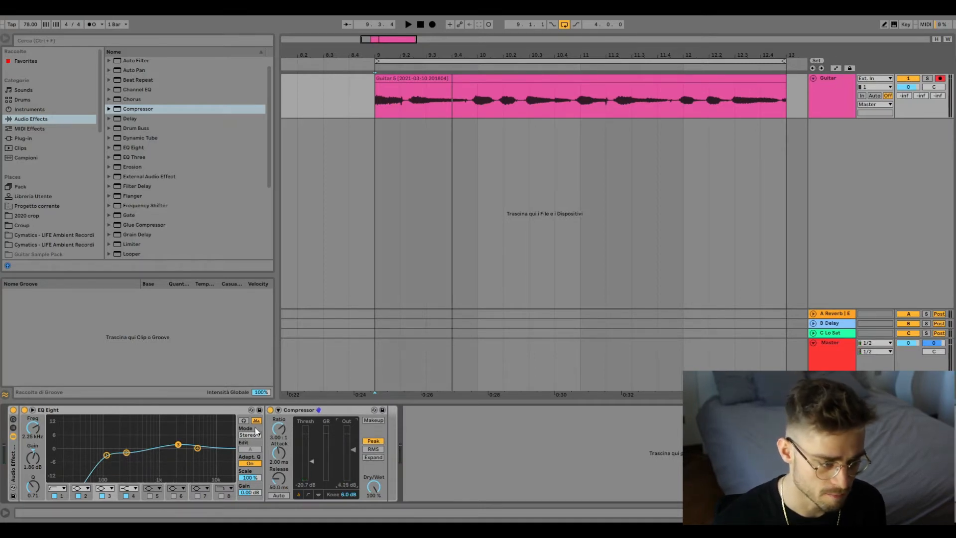
{"action": "key", "text": "space"}
{"action": "left_click", "coordinate": [270, 409]}
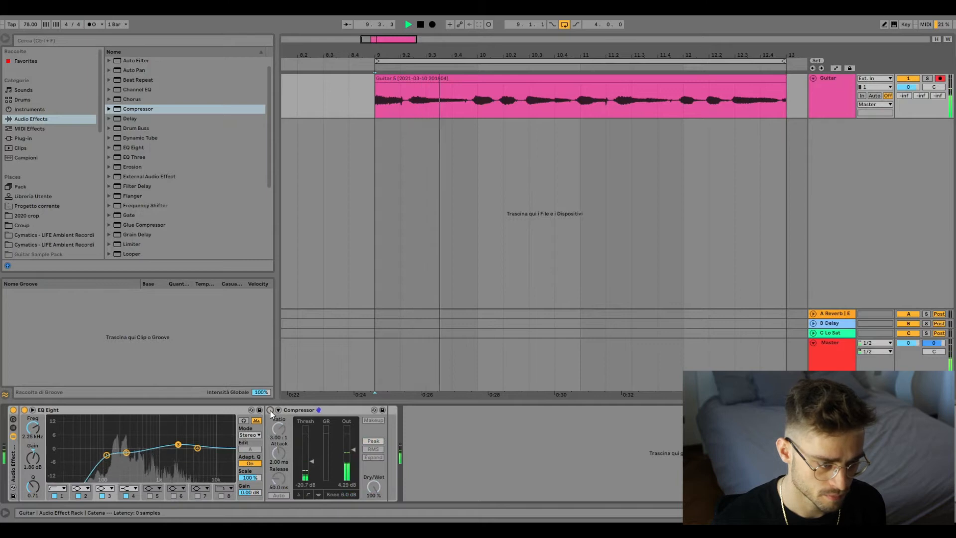
{"action": "left_click", "coordinate": [270, 410]}
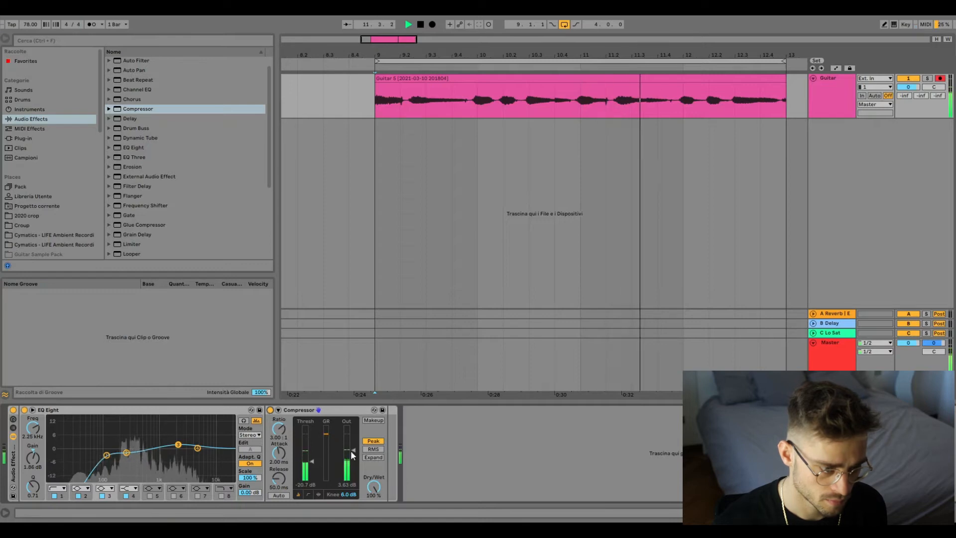
{"action": "left_click_drag", "start_coordinate": [351, 451], "coordinate": [351, 457]}
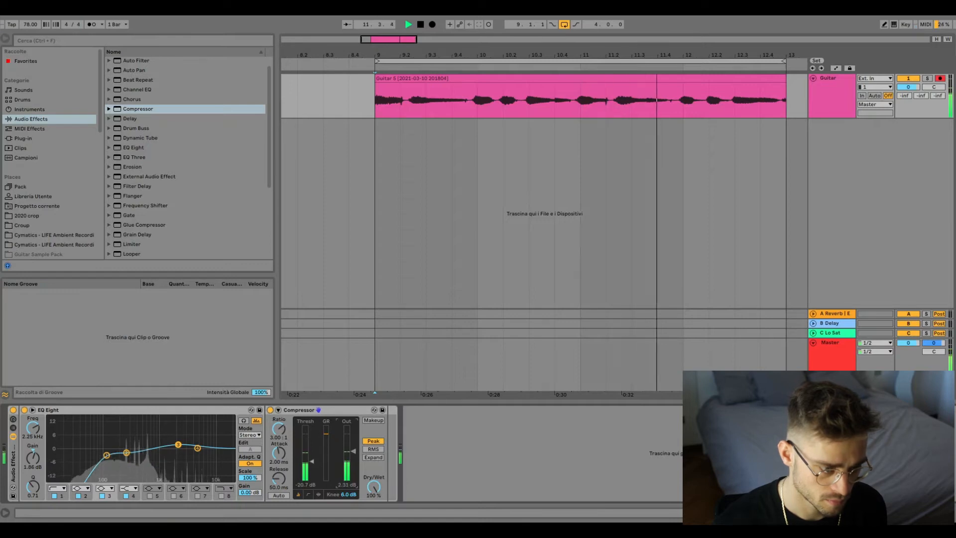
{"action": "left_click", "coordinate": [270, 410]}
{"action": "key", "text": "space"}
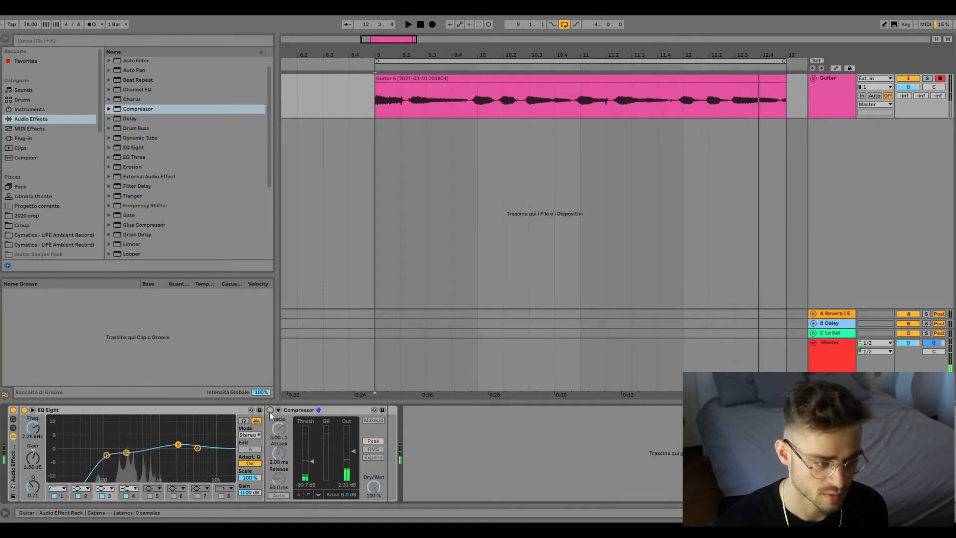
{"action": "left_click", "coordinate": [269, 410]}
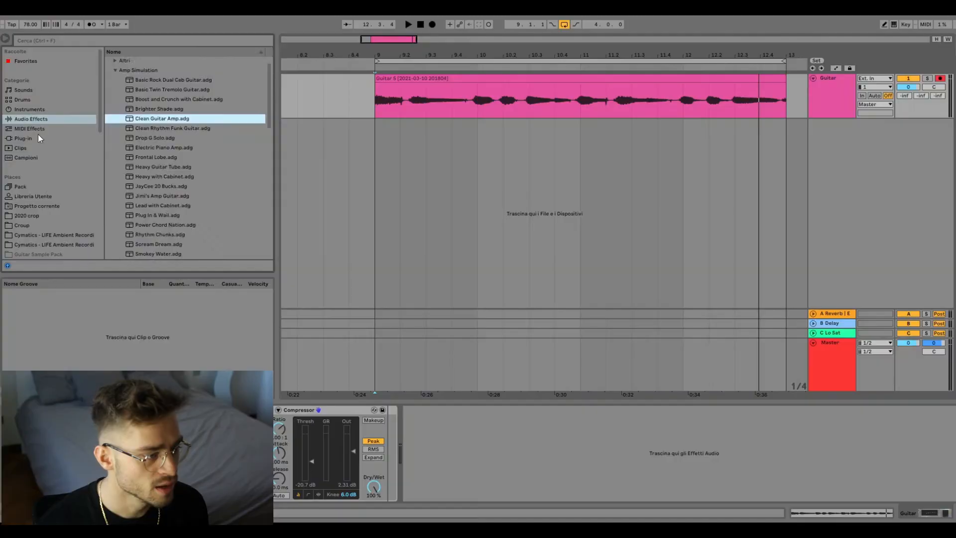
Step: Load the Guitar Rig 5 plug-in on the Guitar track
{"action": "left_click", "coordinate": [36, 140]}
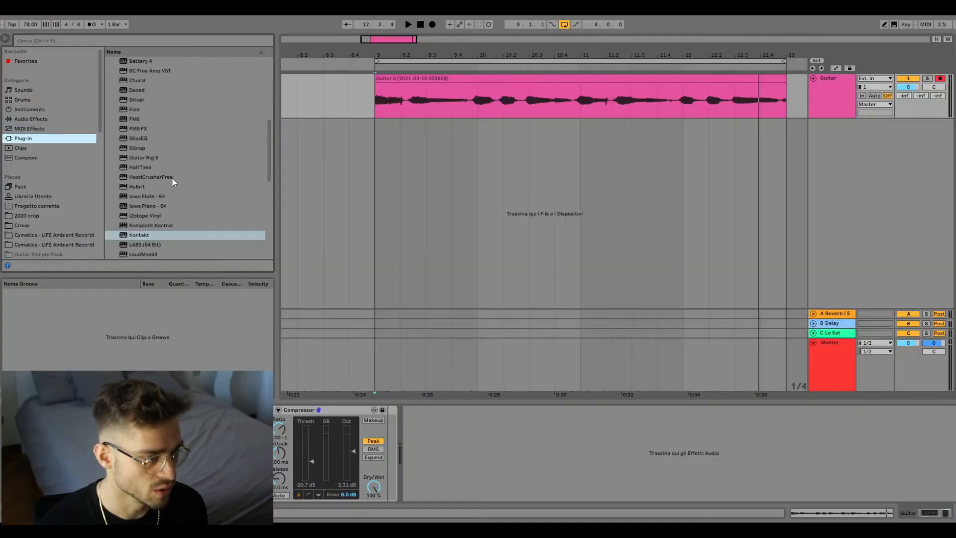
{"action": "scroll", "coordinate": [173, 181], "scroll_direction": "up", "scroll_amount": 1}
{"action": "double_click", "coordinate": [150, 167]}
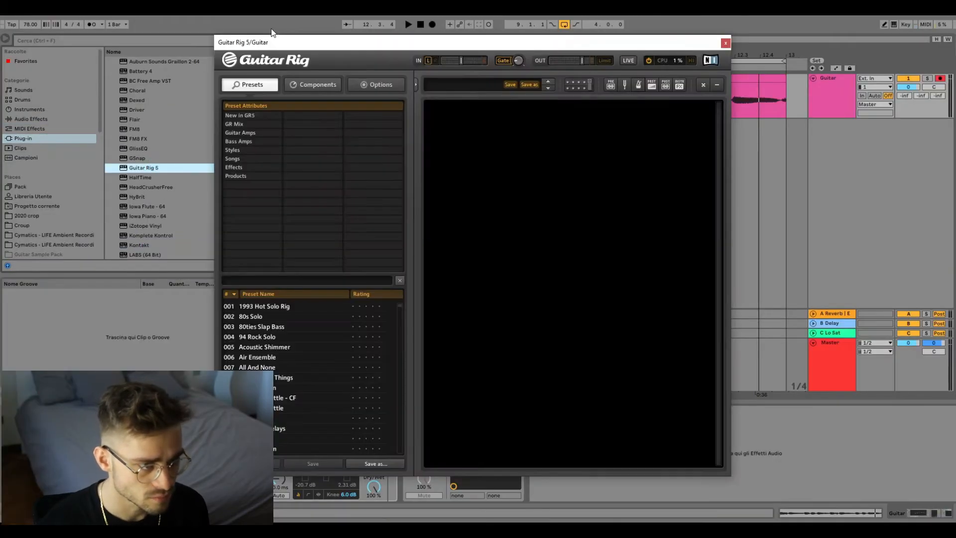
{"action": "left_click_drag", "start_coordinate": [273, 33], "coordinate": [270, 19]}
Step: Add the Jazz Amp with its matched cabinet in Guitar Rig, adjusting the amp's middle control and raising the cabinet's air to about 6.5
{"action": "left_click", "coordinate": [314, 76]}
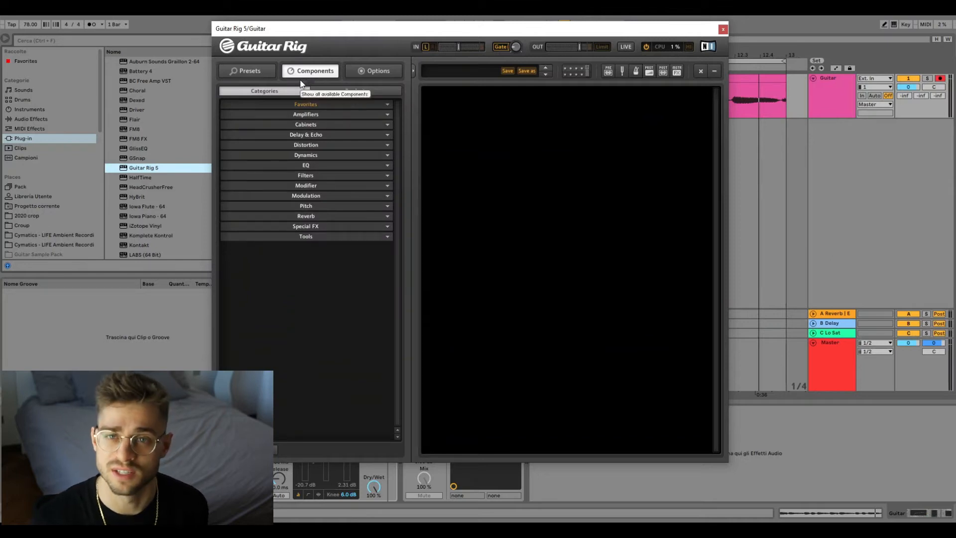
{"action": "left_click", "coordinate": [324, 115]}
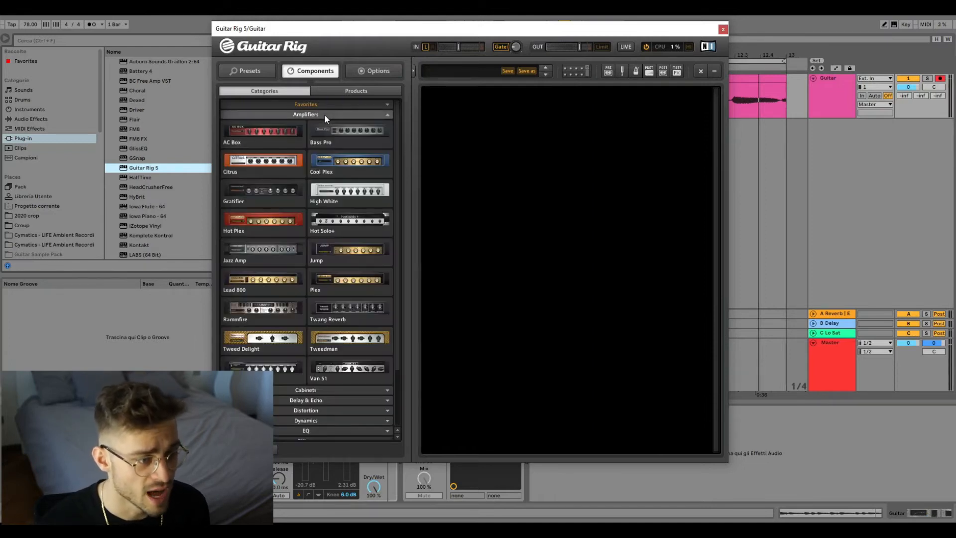
{"action": "double_click", "coordinate": [250, 256]}
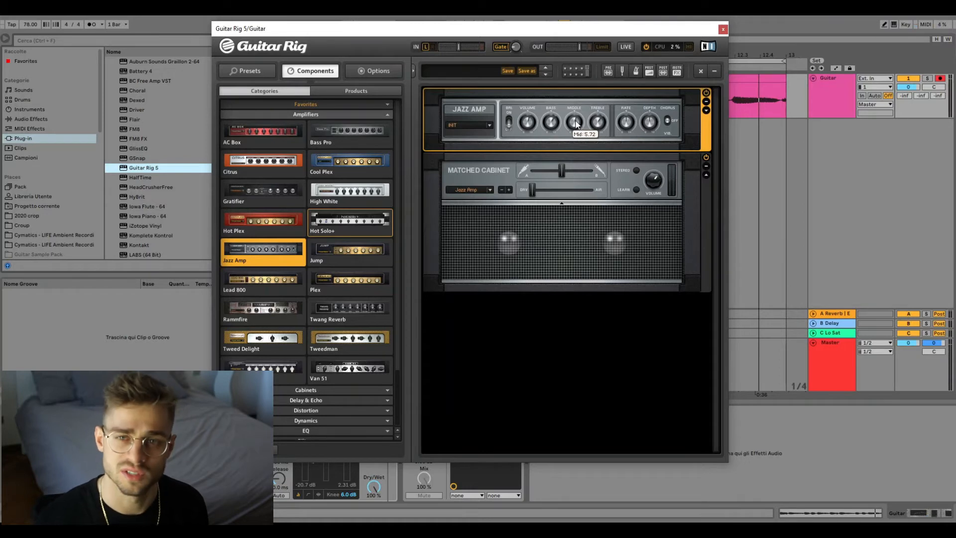
{"action": "left_click_drag", "start_coordinate": [576, 124], "coordinate": [573, 122]}
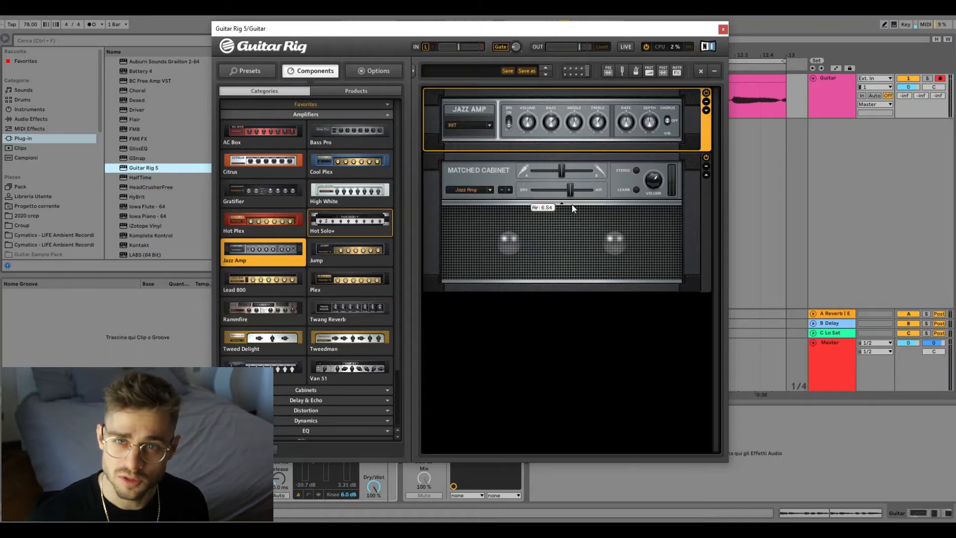
{"action": "left_click_drag", "start_coordinate": [571, 205], "coordinate": [569, 199]}
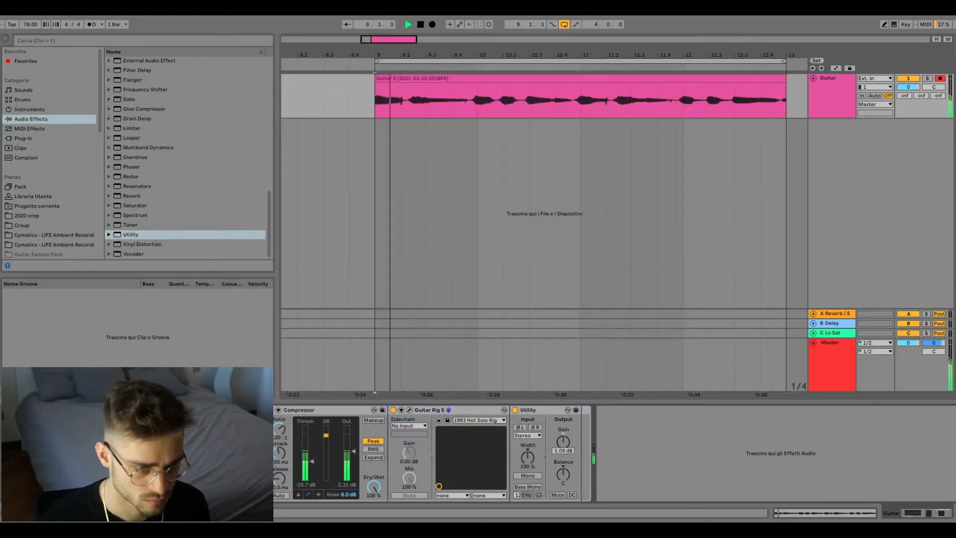
Step: Set the Utility gain to 13.2 dB, comparing the playing guitar loop with the whole effect rack bypassed and active
{"action": "left_click_drag", "start_coordinate": [563, 441], "coordinate": [563, 437]}
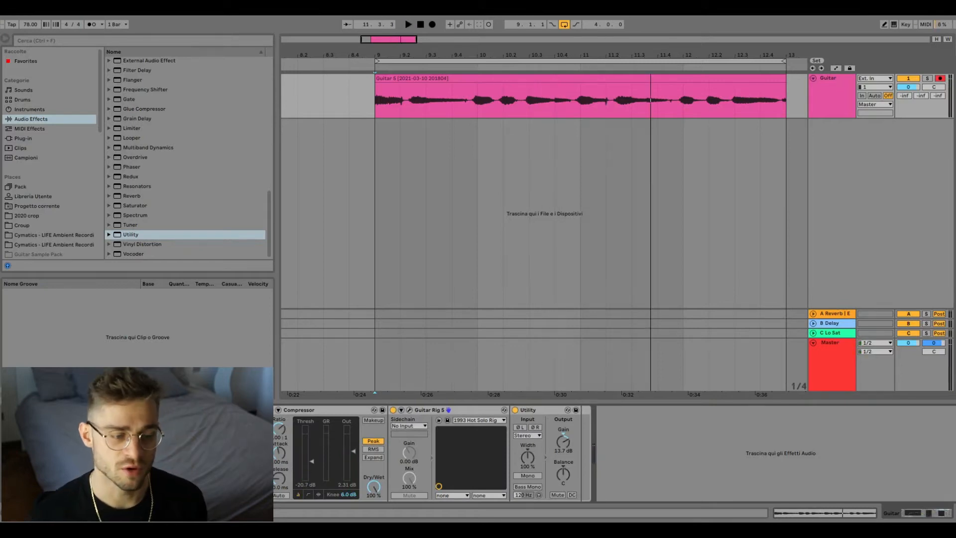
{"action": "key", "text": "space"}
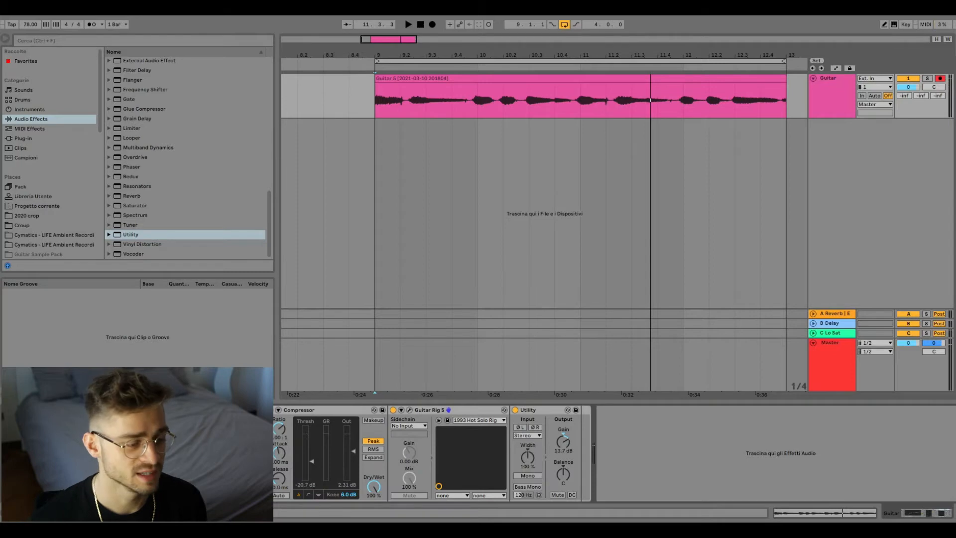
{"action": "key", "text": "space"}
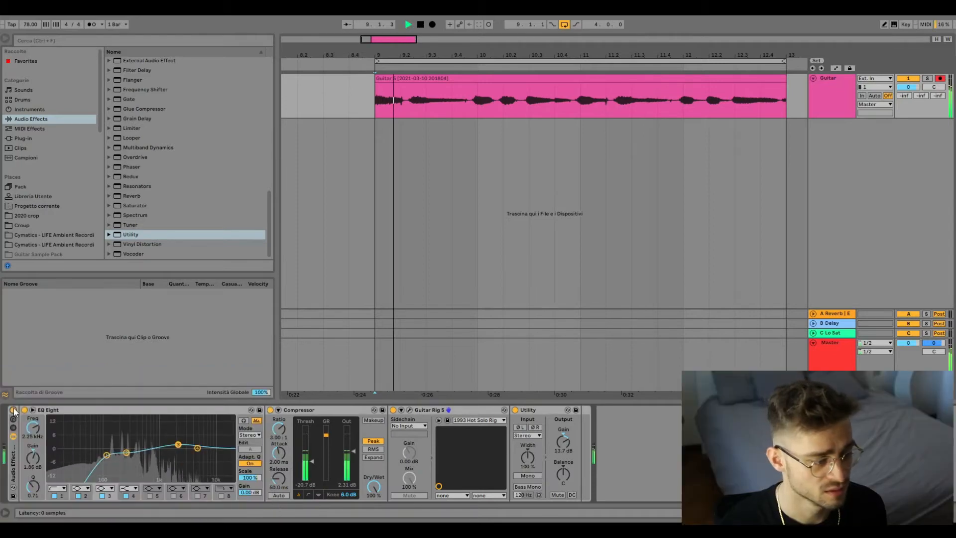
{"action": "left_click", "coordinate": [12, 410]}
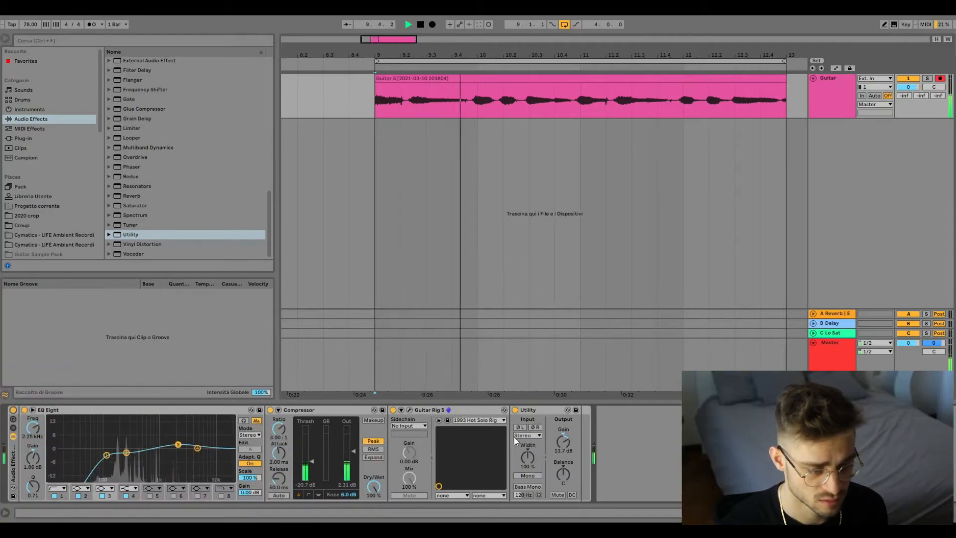
{"action": "left_click_drag", "start_coordinate": [563, 441], "coordinate": [563, 446]}
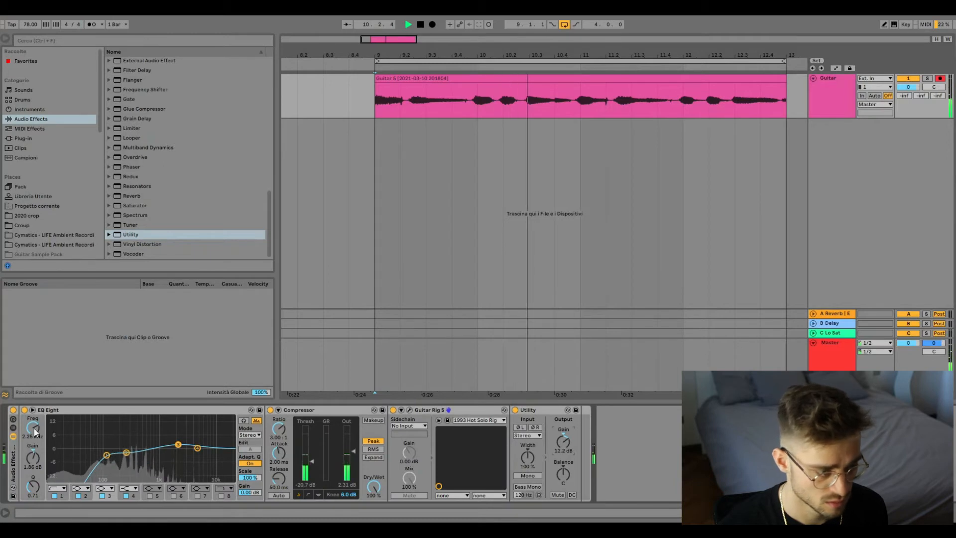
{"action": "left_click", "coordinate": [14, 410]}
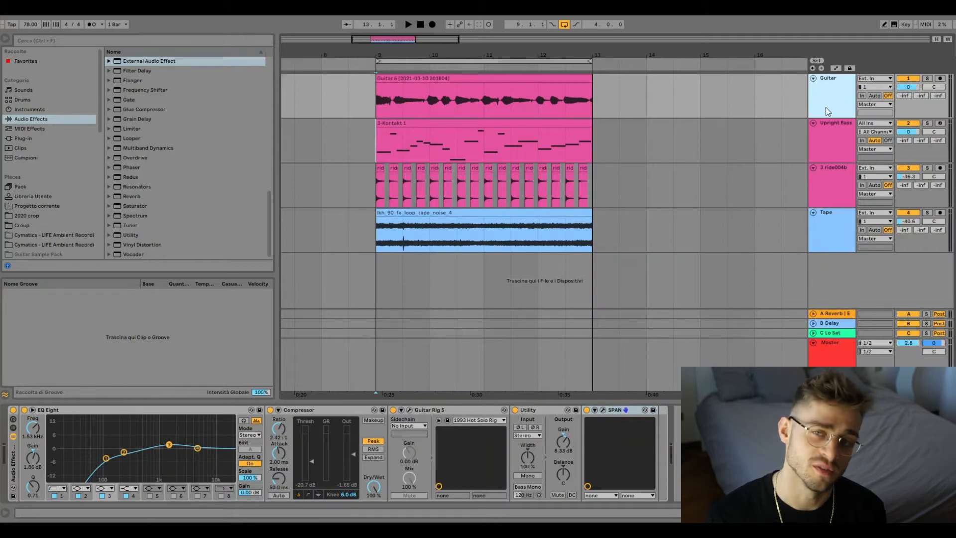
Step: Group the Guitar, Upright Bass and ride tracks and add an empty Audio Effect Rack to the group
{"action": "left_click", "coordinate": [824, 180], "text": "shift"}
{"action": "key", "text": "ctrl+g"}
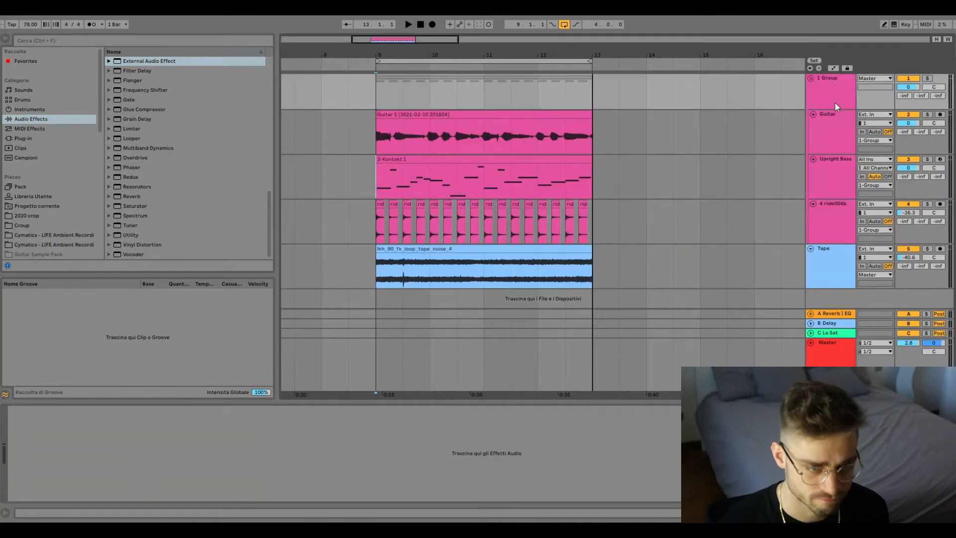
{"action": "scroll", "coordinate": [204, 196], "scroll_direction": "up", "scroll_amount": 10}
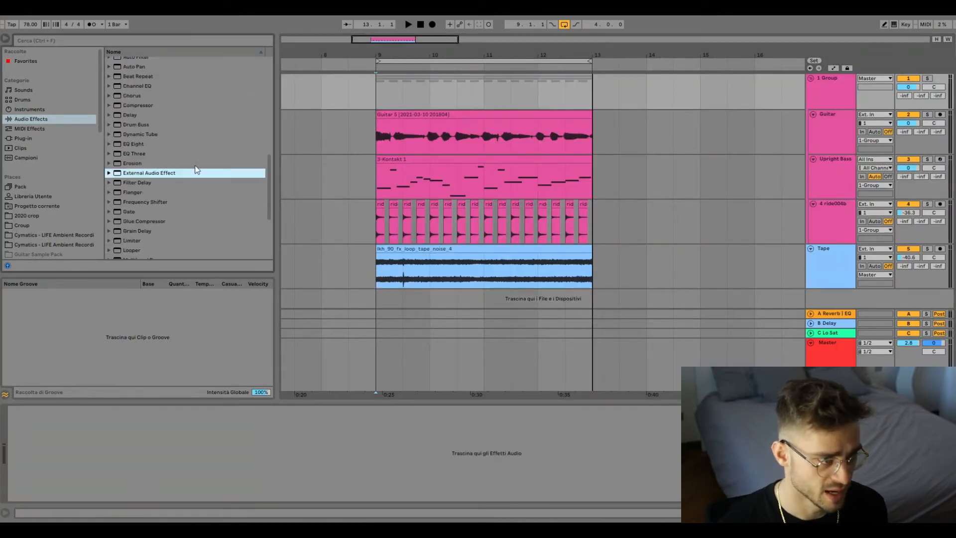
{"action": "scroll", "coordinate": [204, 201], "scroll_direction": "up", "scroll_amount": 3}
{"action": "left_click", "coordinate": [109, 60]}
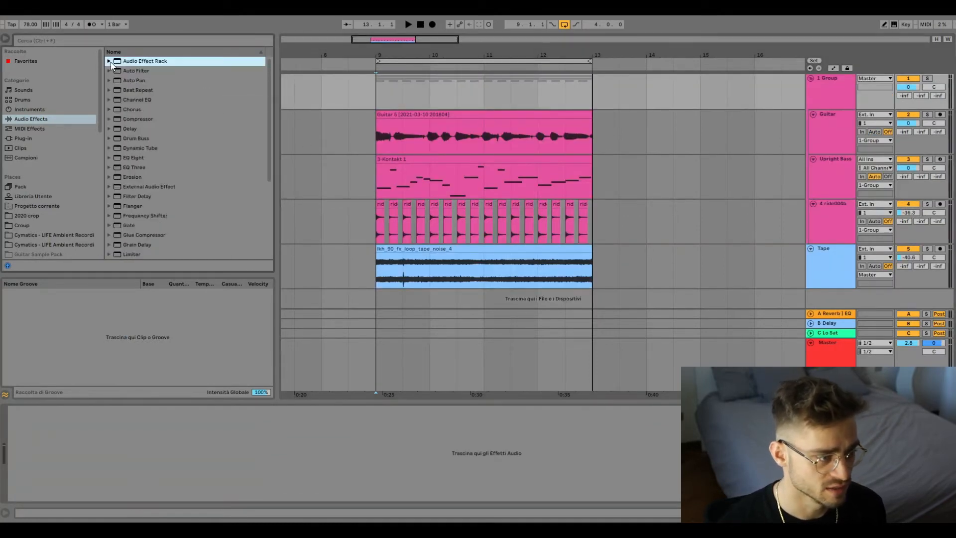
{"action": "double_click", "coordinate": [164, 60]}
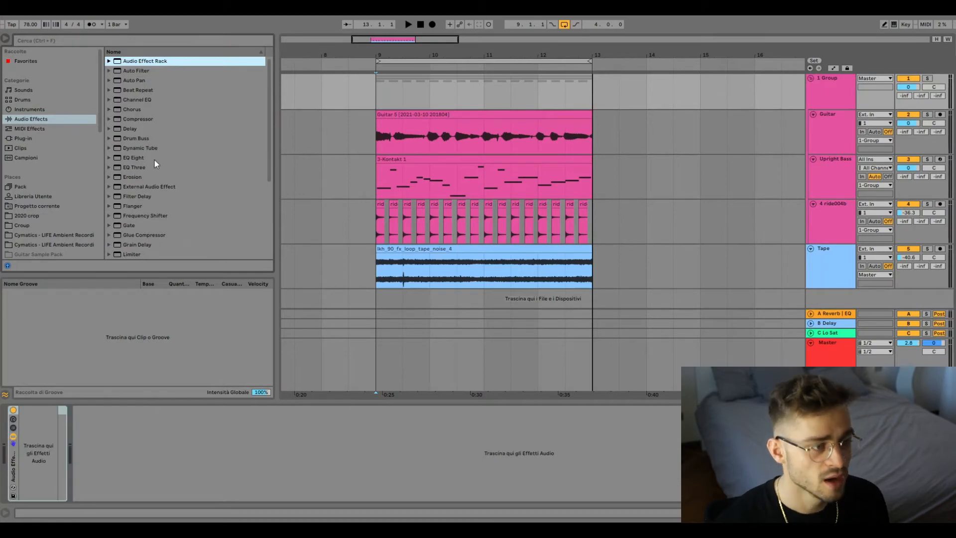
Step: Insert EQ Eight into the group's Audio Effect Rack and switch its band 1 to a low-cut filter
{"action": "left_click_drag", "start_coordinate": [145, 157], "coordinate": [168, 502]}
{"action": "left_click_drag", "start_coordinate": [154, 411], "coordinate": [93, 455]}
{"action": "left_click", "coordinate": [76, 448]}
{"action": "left_click", "coordinate": [58, 490]}
{"action": "left_click", "coordinate": [57, 438]}
Step: Tune the low-cut of the group's EQ Eight band 1 to just above 100 Hz while the loop plays
{"action": "key", "text": "space"}
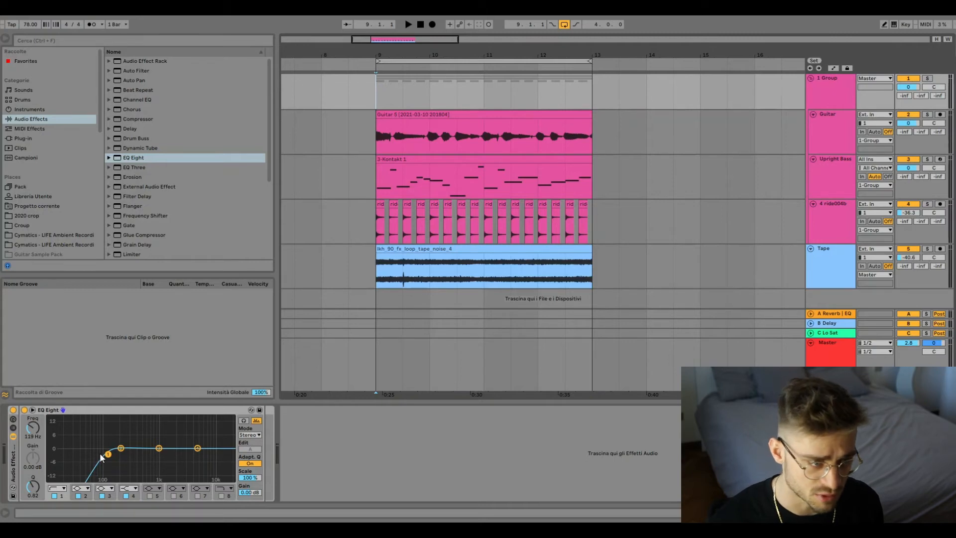
{"action": "key", "text": "space"}
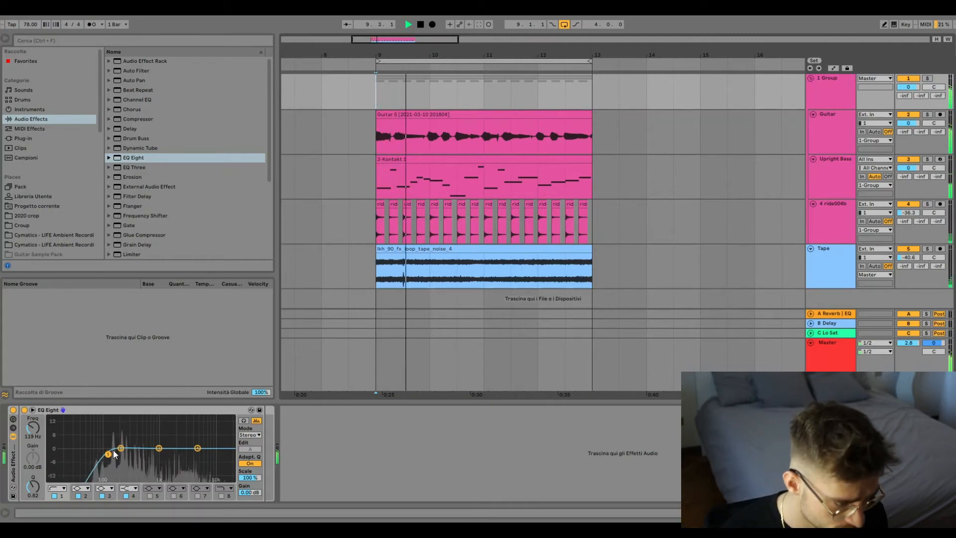
{"action": "left_click_drag", "start_coordinate": [114, 453], "coordinate": [109, 459]}
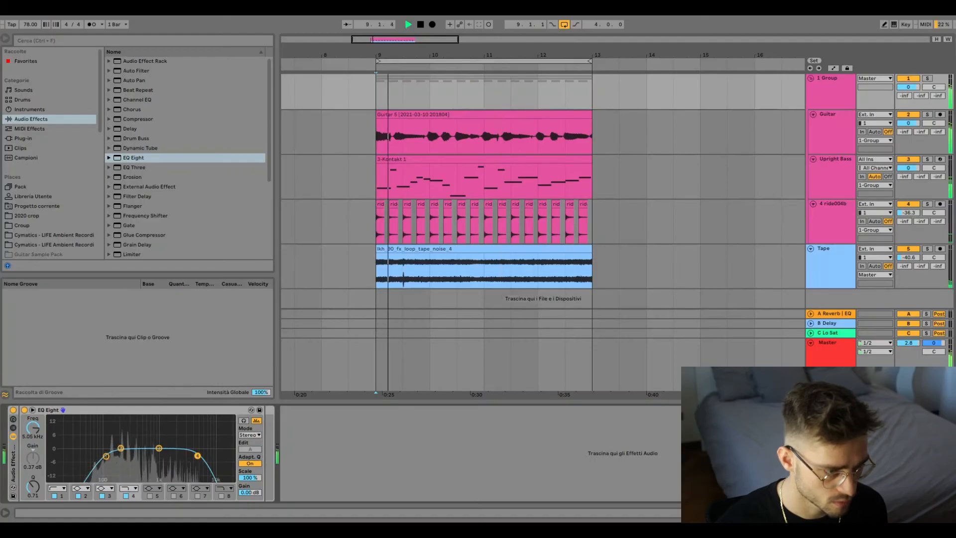
Step: Shape the group's EQ Eight with a low-cut near 160 Hz, a gentle boost around 1 kHz and a high-cut at 5.27 kHz while auditioning
{"action": "left_click_drag", "start_coordinate": [199, 458], "coordinate": [188, 462]}
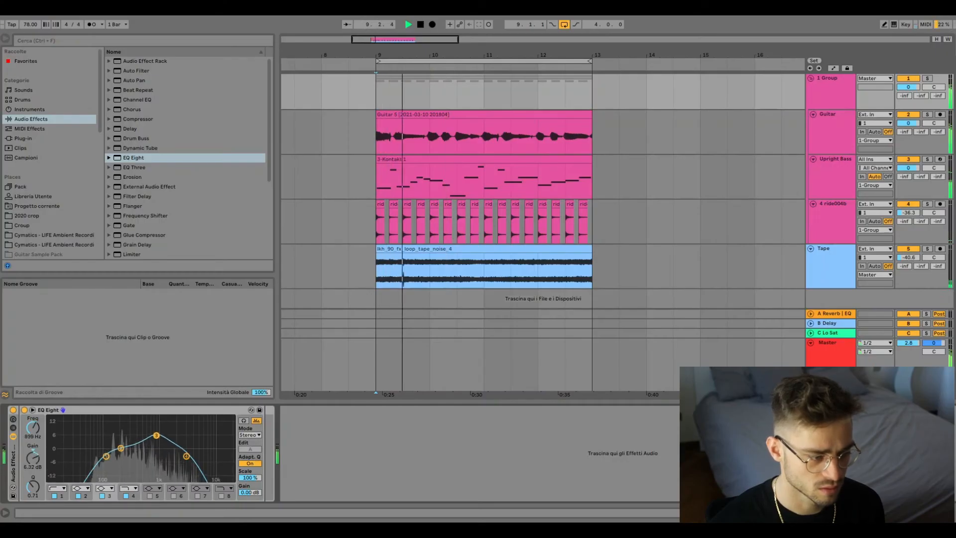
{"action": "left_click_drag", "start_coordinate": [157, 435], "coordinate": [157, 435]}
{"action": "left_click_drag", "start_coordinate": [106, 456], "coordinate": [120, 455]}
{"action": "left_click_drag", "start_coordinate": [187, 456], "coordinate": [184, 454]}
{"action": "key", "text": "space"}
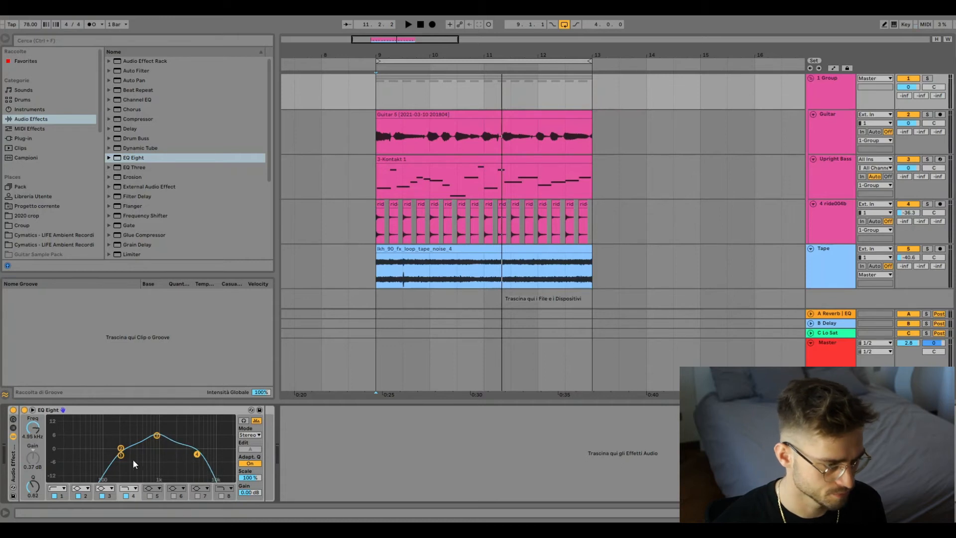
{"action": "mouse_move", "coordinate": [121, 454]}
{"action": "left_mouse_down"}
{"action": "mouse_move", "coordinate": [159, 450]}
{"action": "mouse_move", "coordinate": [115, 462]}
{"action": "left_mouse_up"}
{"action": "left_click", "coordinate": [198, 455]}
{"action": "key", "text": "space"}
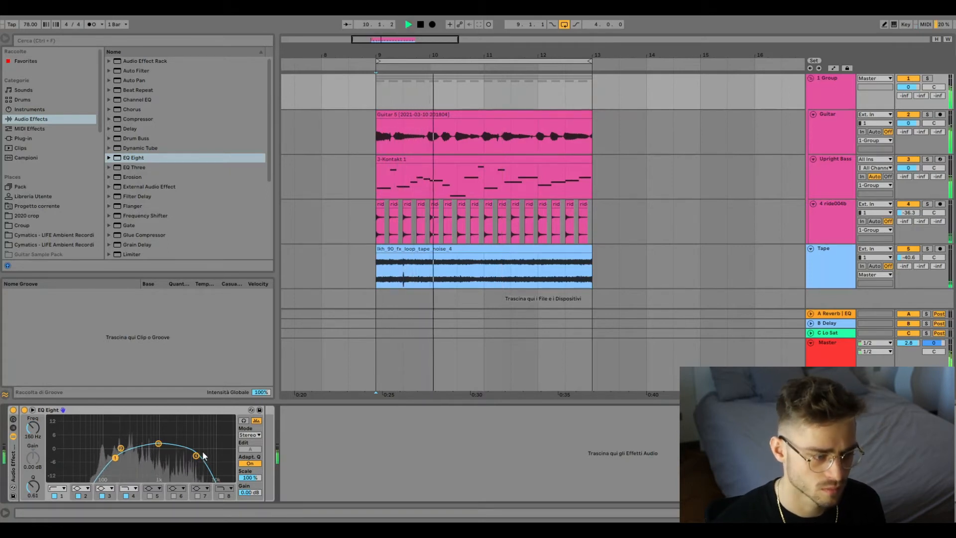
{"action": "left_click_drag", "start_coordinate": [198, 456], "coordinate": [199, 458]}
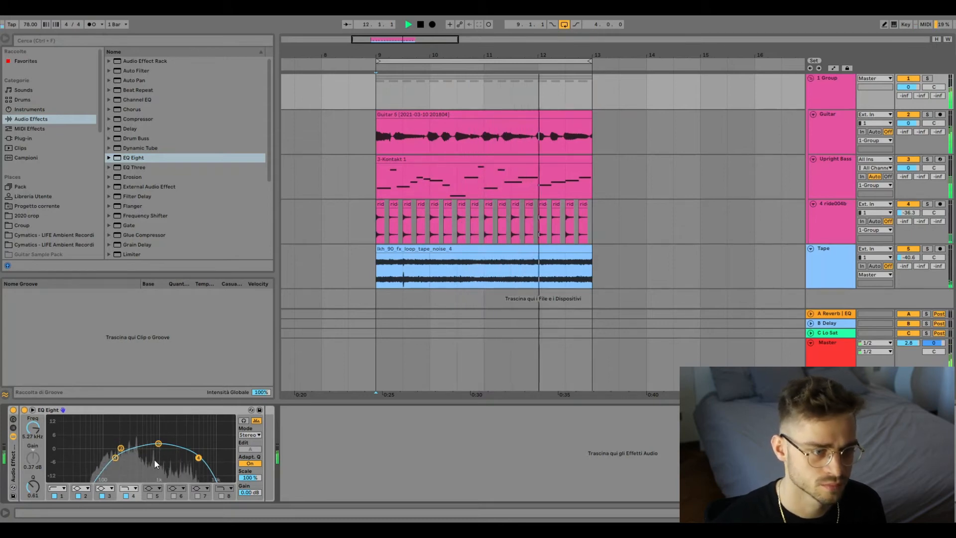
{"action": "key", "text": "space"}
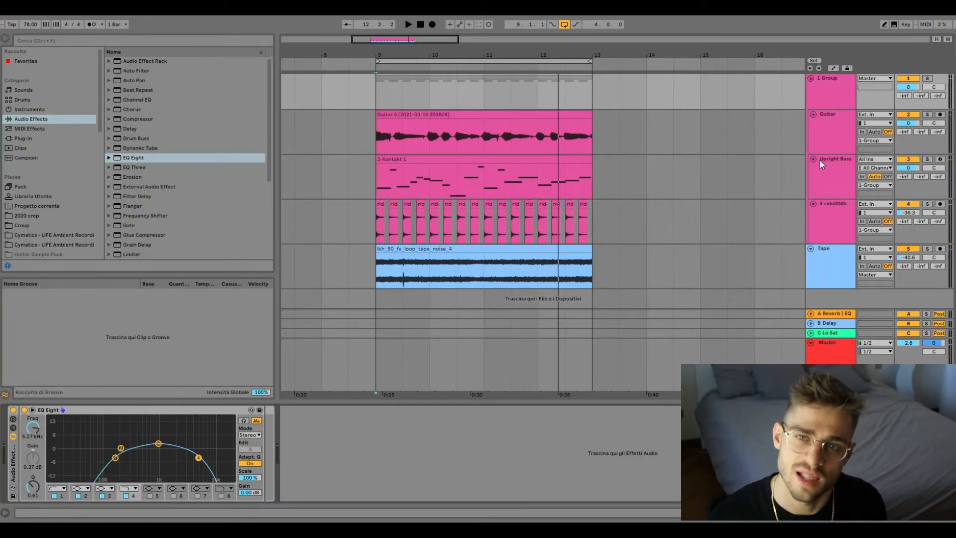
Step: On the reverb return, set the Reverb decay time to 3.20 s and its input filter to 1.13 kHz
{"action": "left_click", "coordinate": [832, 315]}
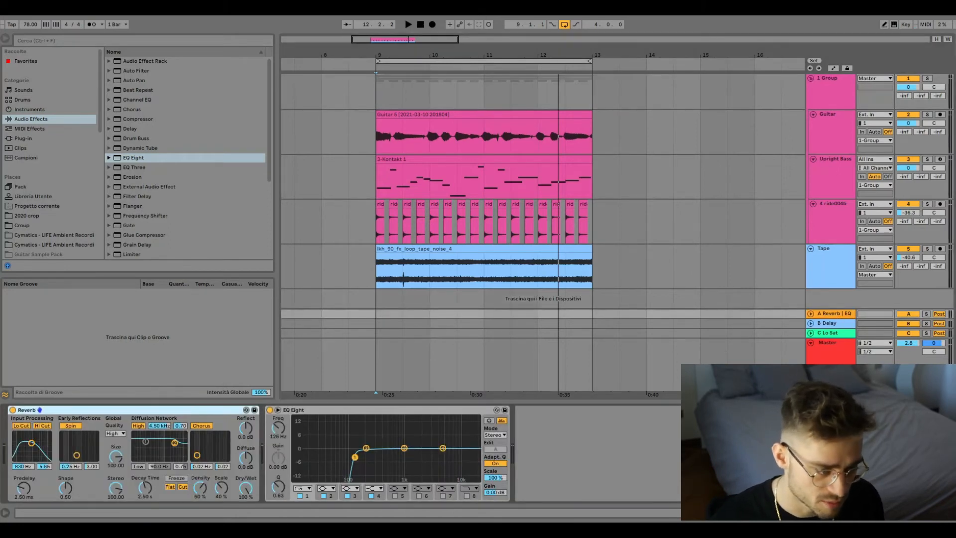
{"action": "left_click", "coordinate": [145, 496]}
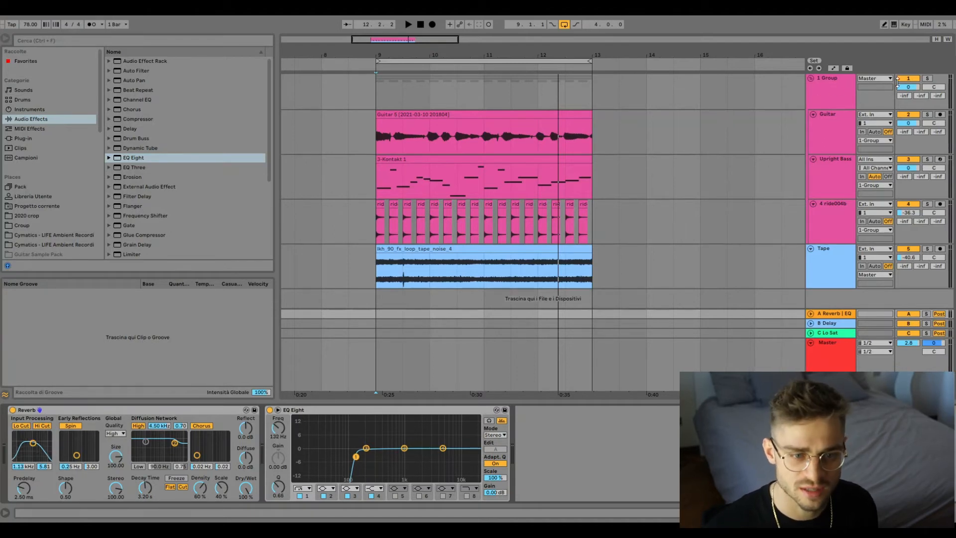
Step: Send the Guitar track to the reverb return at -16.2 dB and the ride at -22.5 dB, with the ride volume at -26.0 dB
{"action": "left_click", "coordinate": [375, 142]}
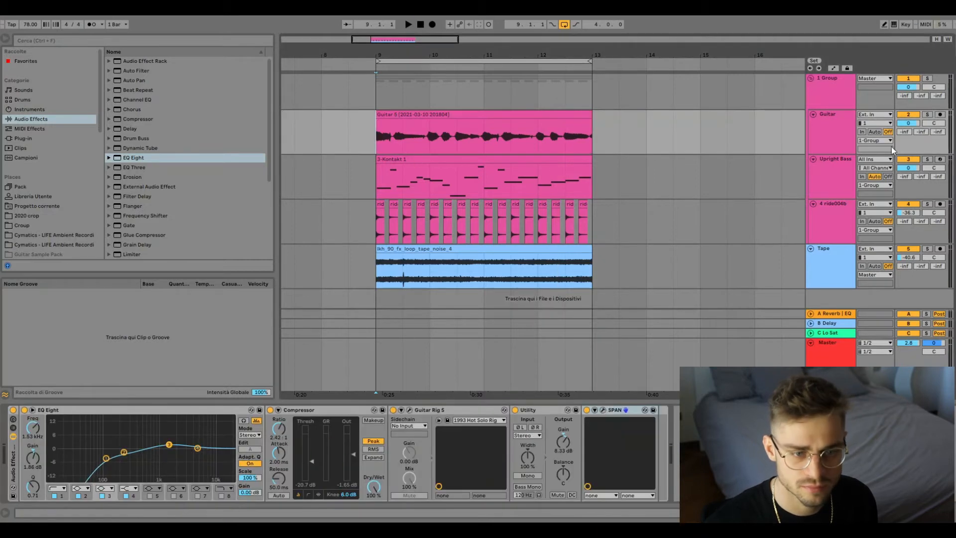
{"action": "key", "text": "space"}
{"action": "mouse_move", "coordinate": [901, 133]}
{"action": "left_mouse_down"}
{"action": "mouse_move", "coordinate": [901, 112]}
{"action": "mouse_move", "coordinate": [896, 134]}
{"action": "left_mouse_up"}
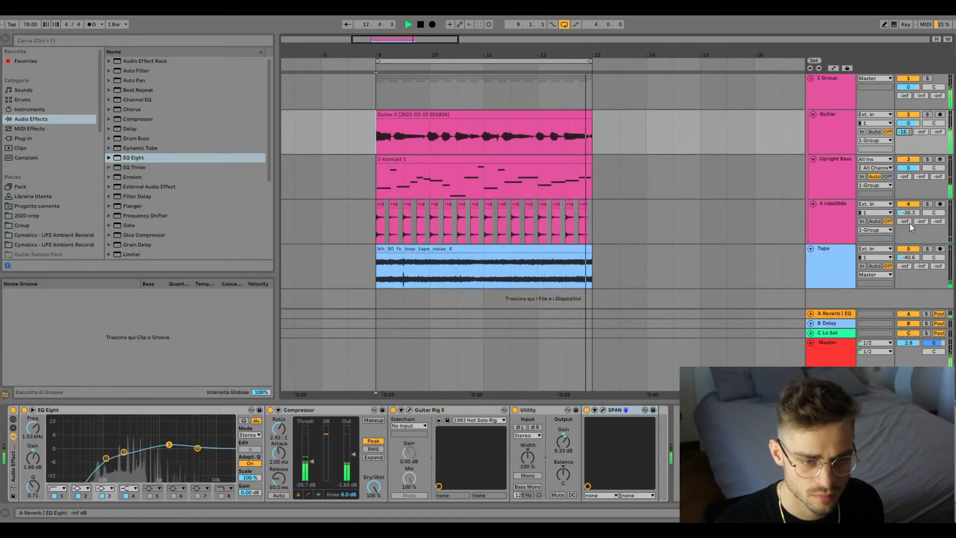
{"action": "left_click_drag", "start_coordinate": [908, 212], "coordinate": [908, 210]}
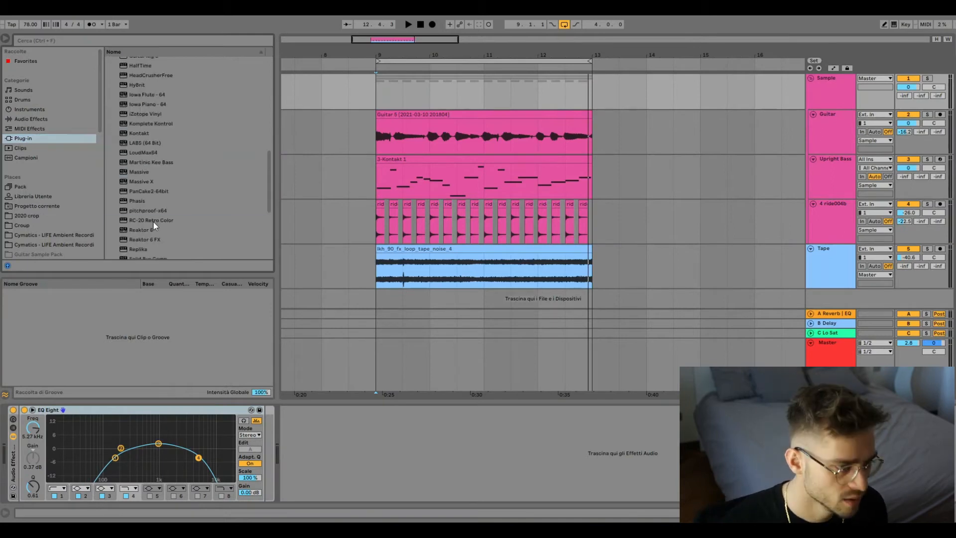
Step: Add RC-20 Retro Color to the Sample group after the EQ and enable its Wobble module at 25%
{"action": "double_click", "coordinate": [153, 220]}
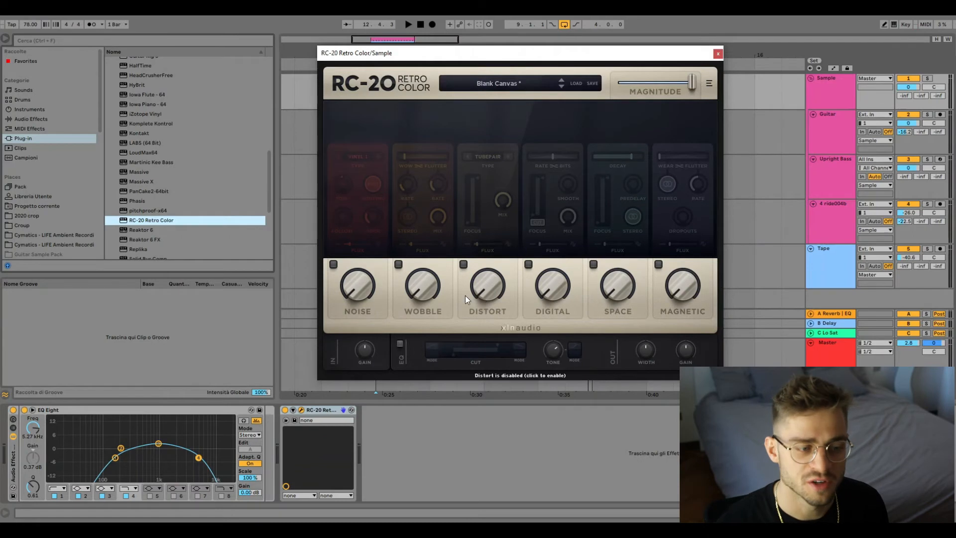
{"action": "left_click", "coordinate": [416, 288]}
{"action": "key", "text": "space"}
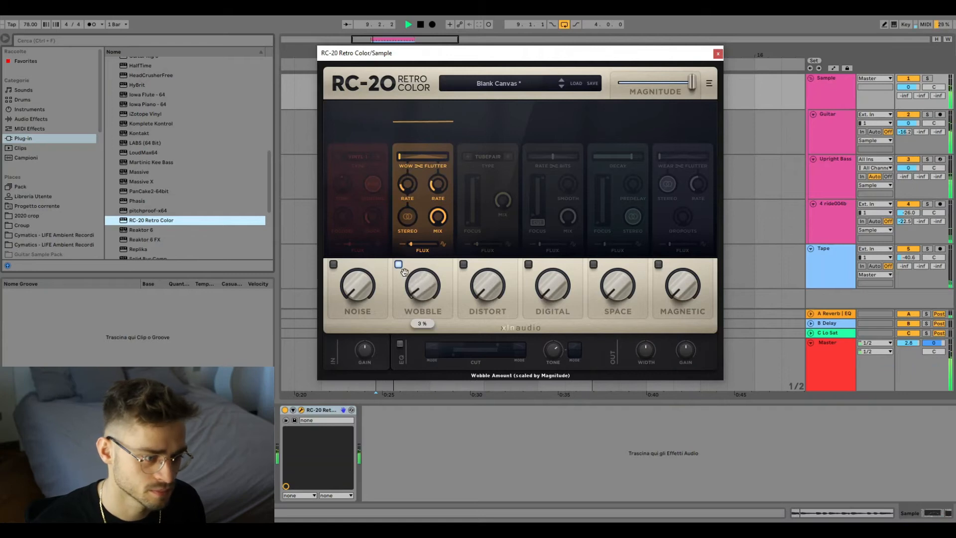
{"action": "left_click_drag", "start_coordinate": [403, 271], "coordinate": [417, 138]}
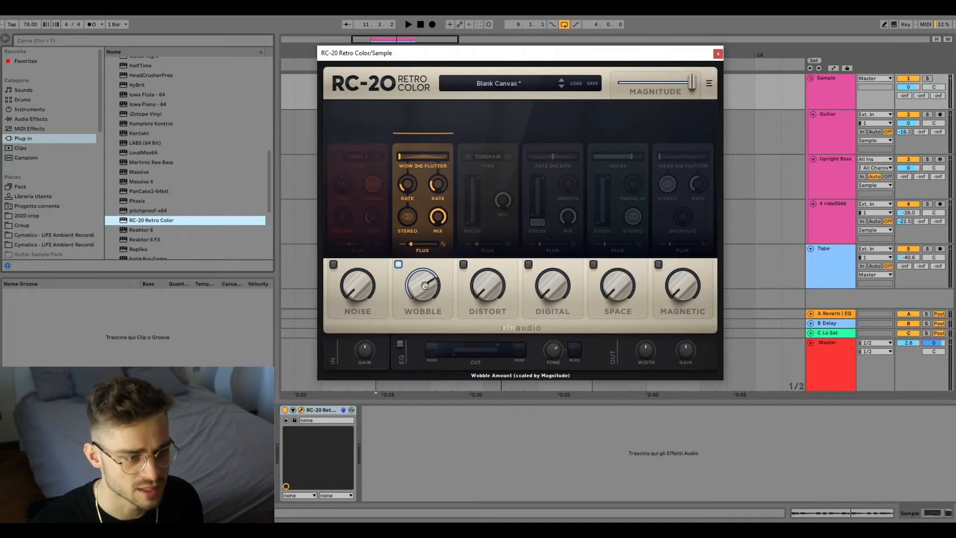
{"action": "left_click_drag", "start_coordinate": [419, 280], "coordinate": [419, 319]}
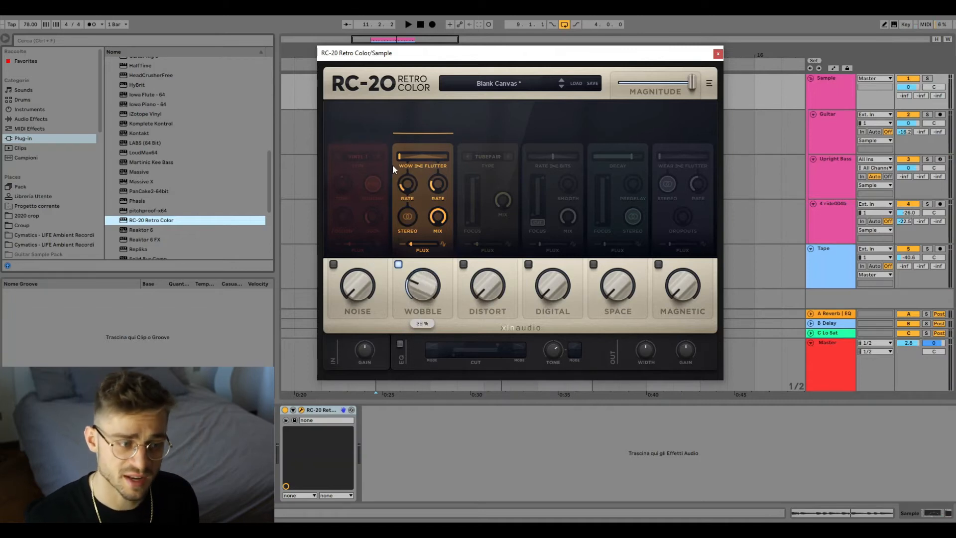
Step: Try the Wobble module fully on Flutter (Wow 0%, Flutter 100%) with its amount at 15% on the playing loop
{"action": "left_click_drag", "start_coordinate": [398, 157], "coordinate": [458, 189]}
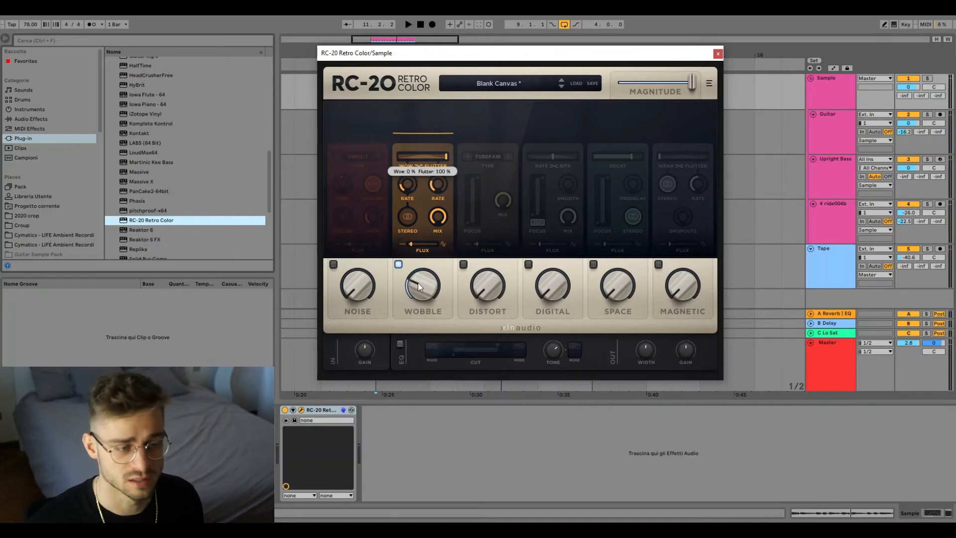
{"action": "left_click_drag", "start_coordinate": [417, 282], "coordinate": [422, 304]}
{"action": "key", "text": "space"}
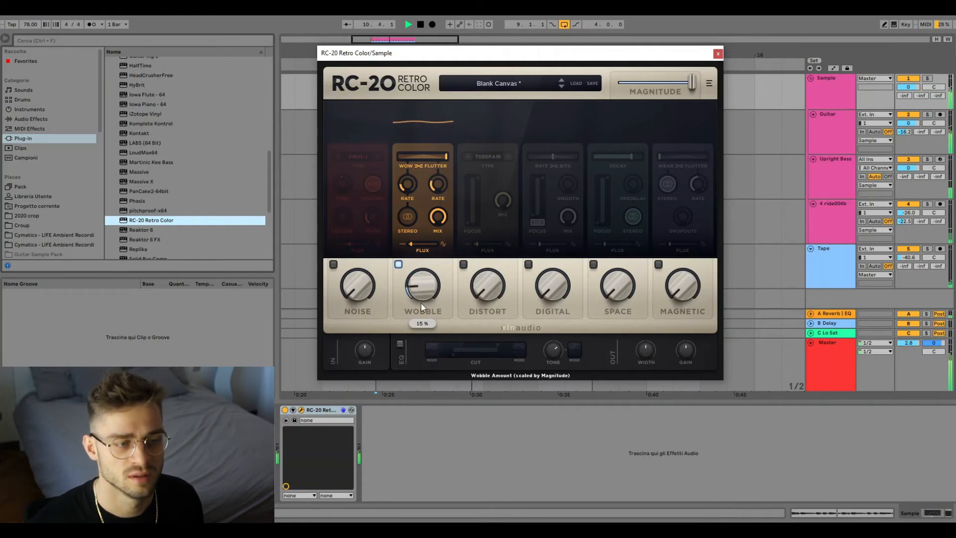
{"action": "key", "text": "space"}
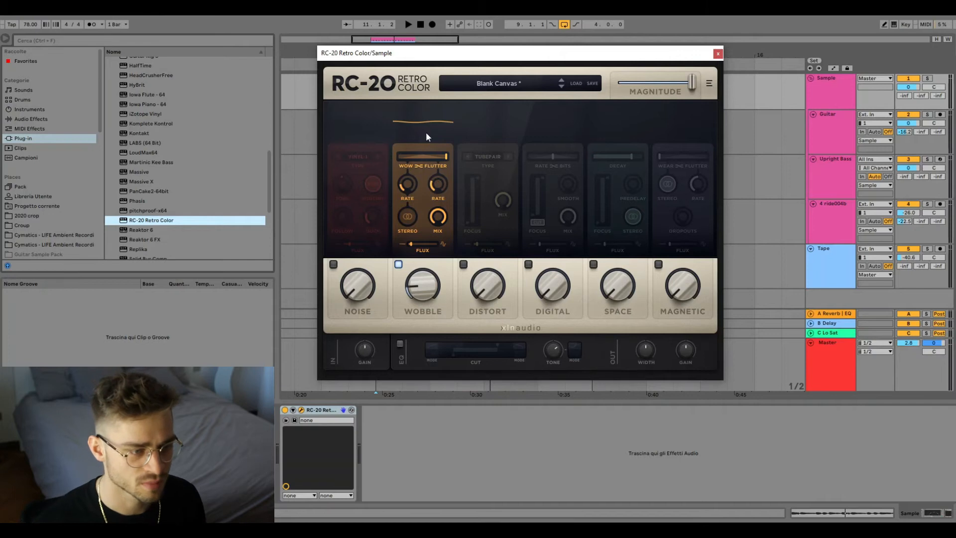
Step: Set the Wobble blend to Wow 100% and Flutter 16%, and raise the Wobble amount above 21% during playback
{"action": "mouse_move", "coordinate": [445, 158]}
{"action": "left_mouse_down"}
{"action": "mouse_move", "coordinate": [414, 176]}
{"action": "mouse_move", "coordinate": [446, 172]}
{"action": "left_mouse_up"}
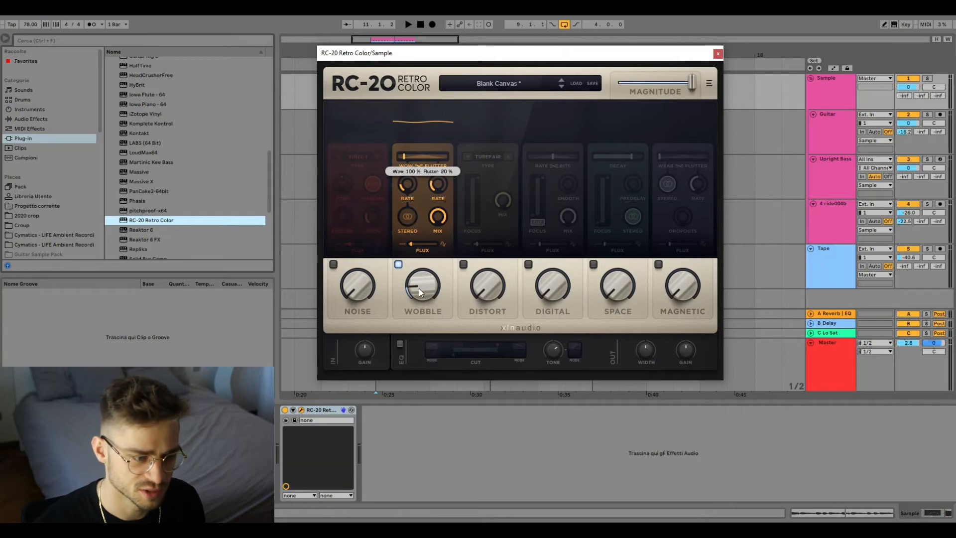
{"action": "mouse_move", "coordinate": [416, 290]}
{"action": "key", "text": "space"}
{"action": "left_click_drag", "start_coordinate": [413, 285], "coordinate": [411, 272]}
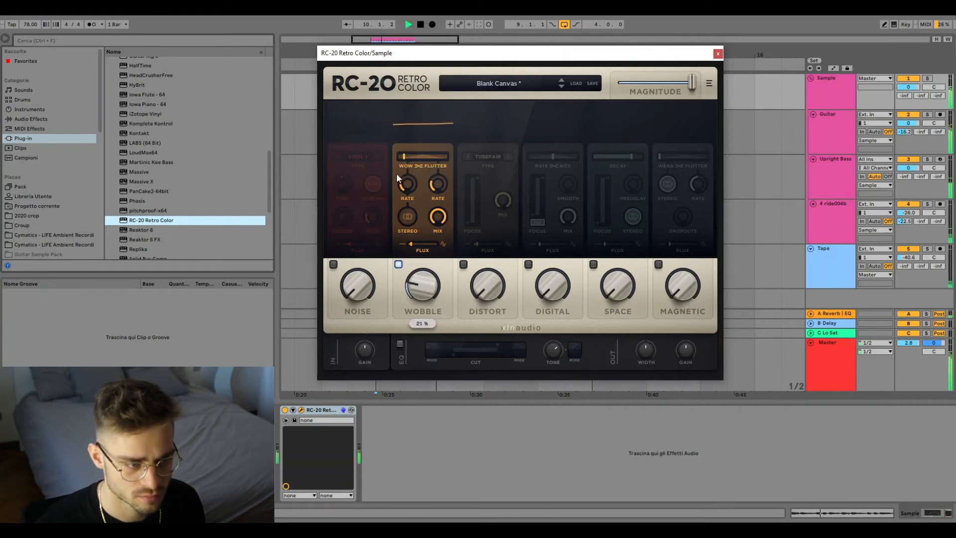
{"action": "mouse_move", "coordinate": [402, 184]}
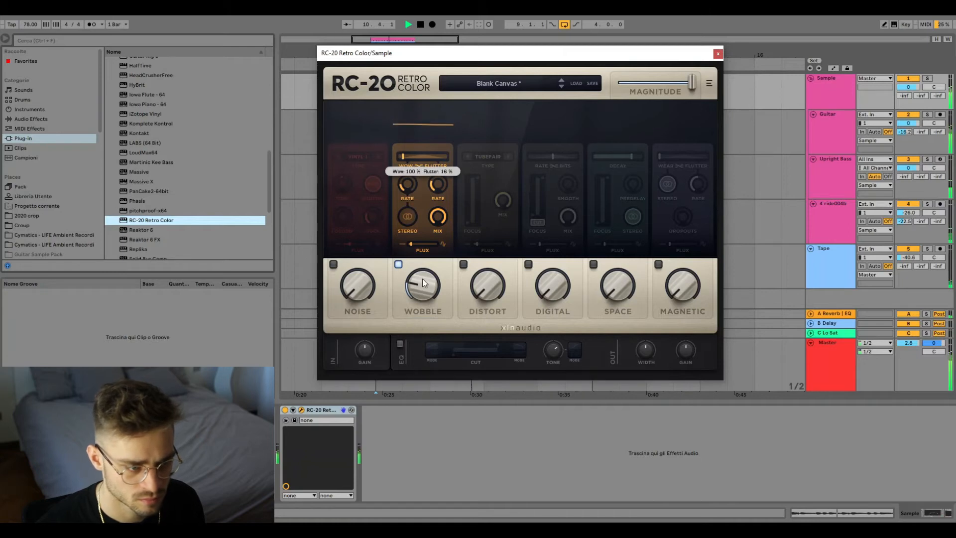
{"action": "left_click_drag", "start_coordinate": [422, 279], "coordinate": [418, 269]}
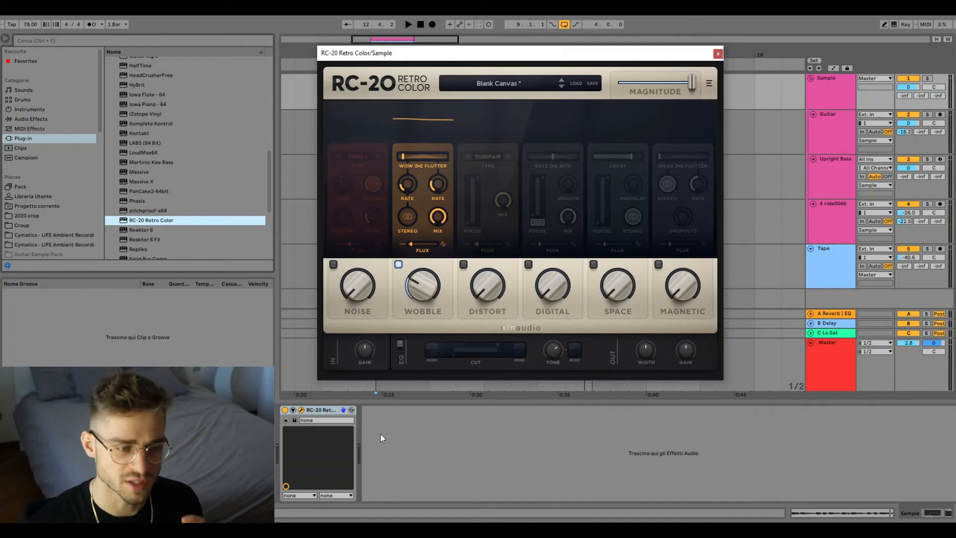
Step: Enable RC-20's Distort module with the Tubepair type and add a small amount of distortion while the loop plays
{"action": "left_click", "coordinate": [482, 288]}
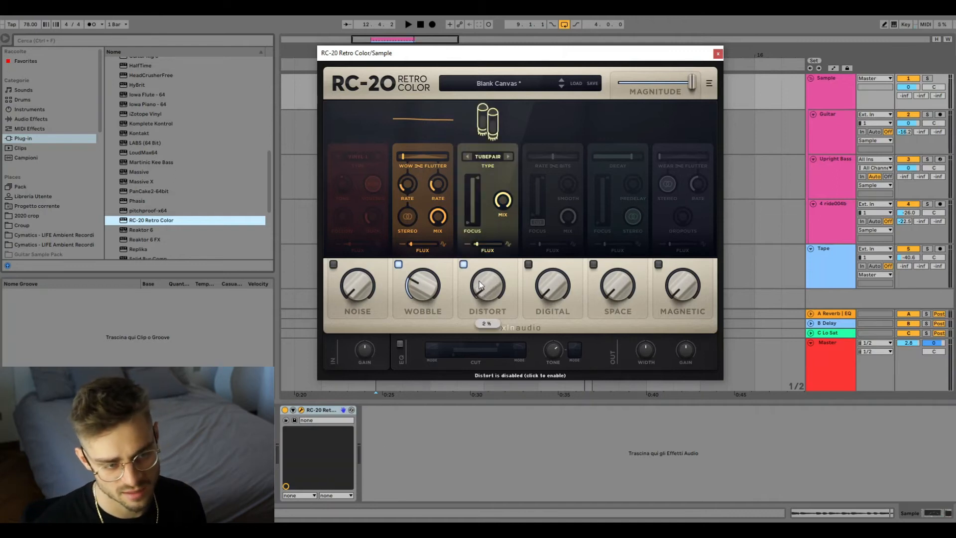
{"action": "key", "text": "space"}
{"action": "left_click_drag", "start_coordinate": [478, 284], "coordinate": [474, 255]}
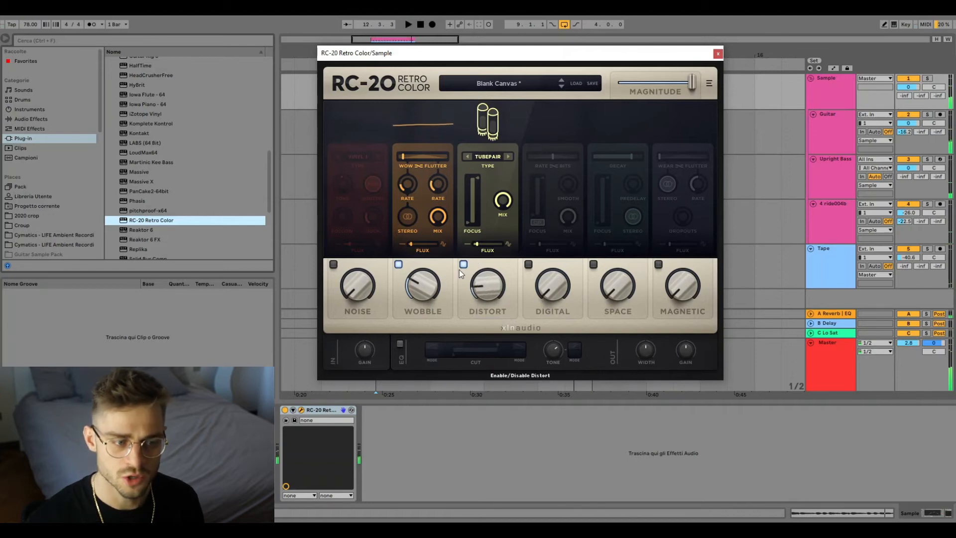
{"action": "key", "text": "space"}
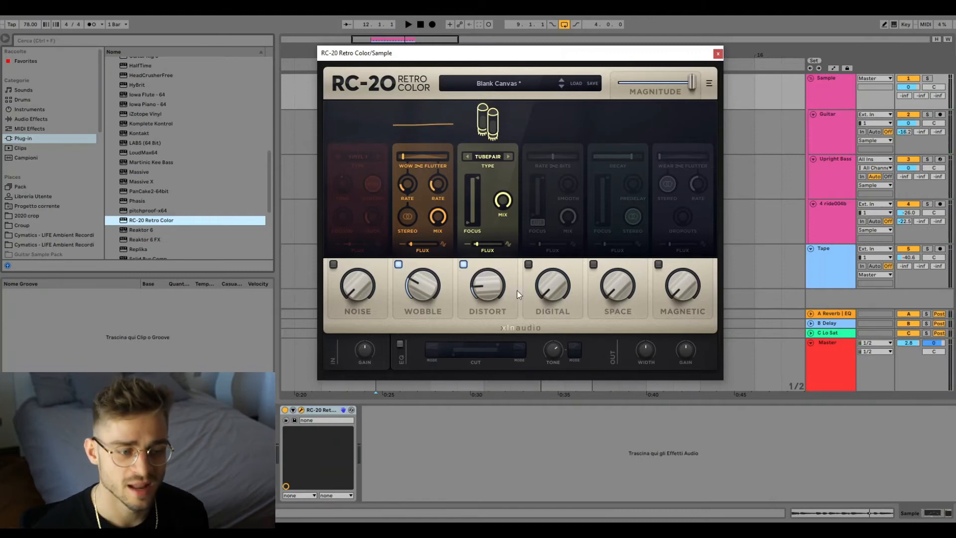
Step: Enable RC-20's Digital module during playback and set Rate to 24%, Bits to 100% and Smooth to 50%
{"action": "left_click", "coordinate": [528, 264]}
{"action": "key", "text": "space"}
{"action": "left_click_drag", "start_coordinate": [539, 290], "coordinate": [528, 205]}
{"action": "left_click_drag", "start_coordinate": [554, 152], "coordinate": [571, 155]}
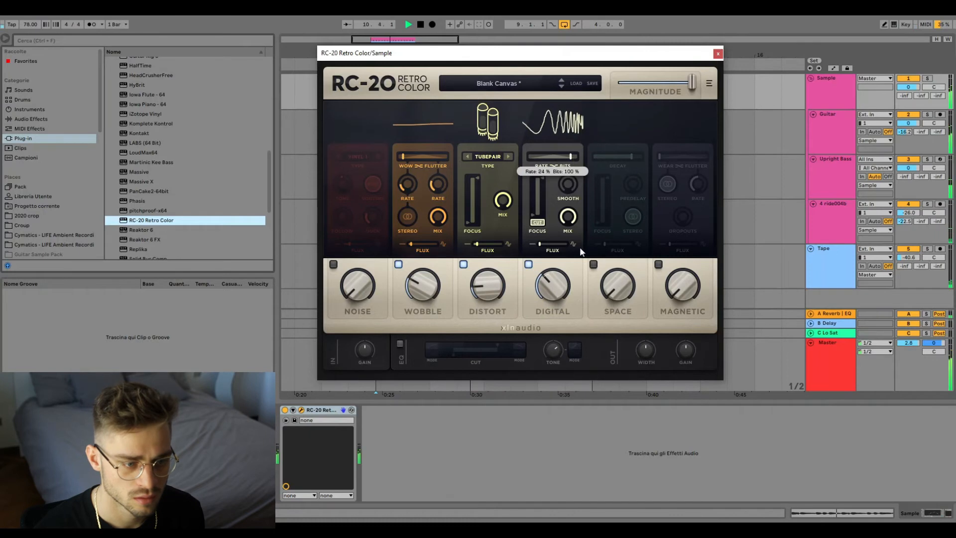
{"action": "left_click_drag", "start_coordinate": [556, 285], "coordinate": [557, 295]}
{"action": "left_click_drag", "start_coordinate": [570, 185], "coordinate": [569, 94]}
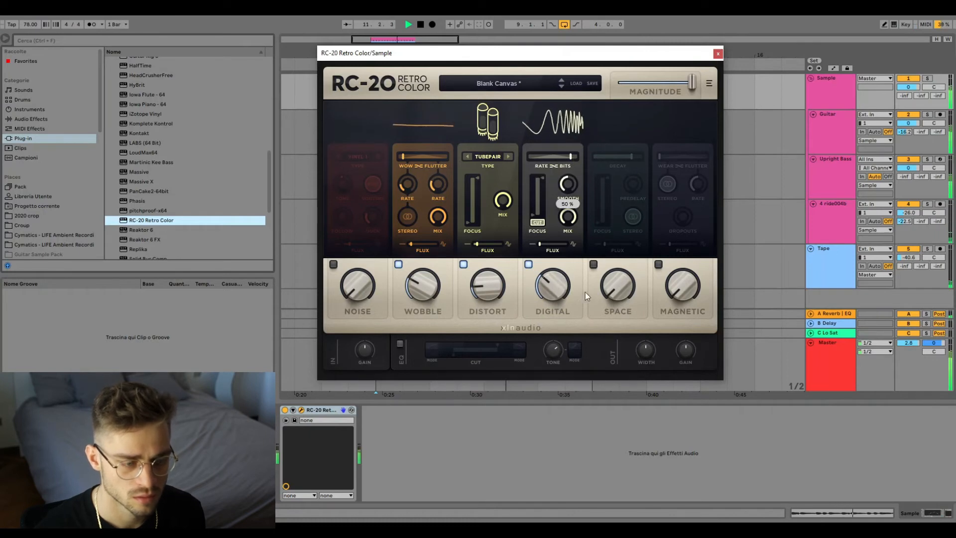
Step: Widen the Digital module's Focus range and set its amount to 33%, comparing the loop with Digital on and off
{"action": "left_click", "coordinate": [528, 265]}
{"action": "left_click", "coordinate": [528, 264]}
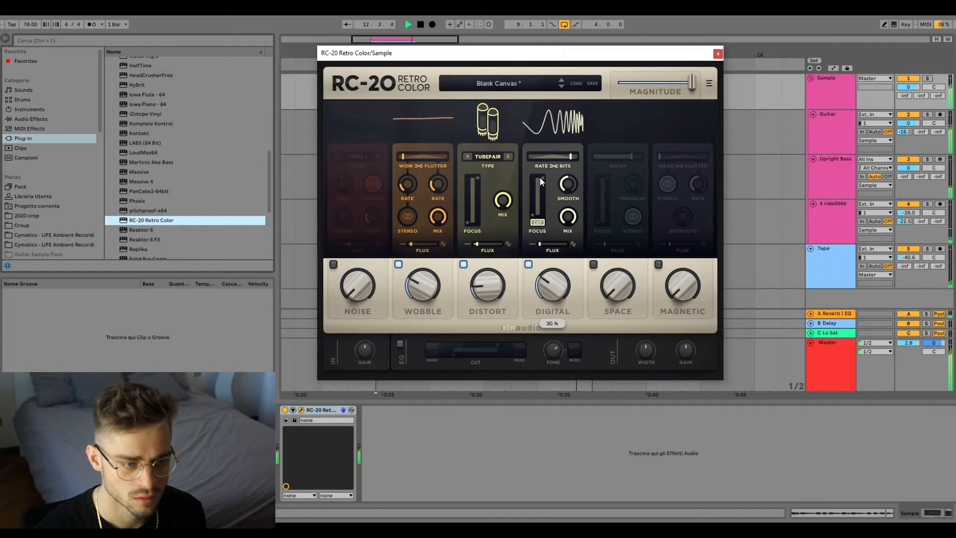
{"action": "left_click", "coordinate": [528, 266]}
{"action": "left_click", "coordinate": [528, 265]}
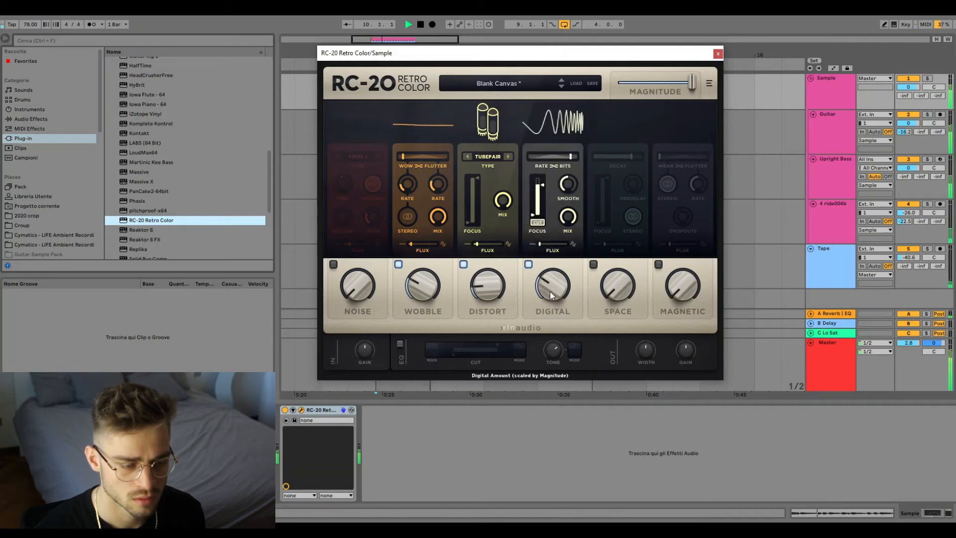
{"action": "mouse_move", "coordinate": [546, 279]}
{"action": "left_mouse_down"}
{"action": "mouse_move", "coordinate": [548, 266]}
{"action": "mouse_move", "coordinate": [554, 278]}
{"action": "left_mouse_up"}
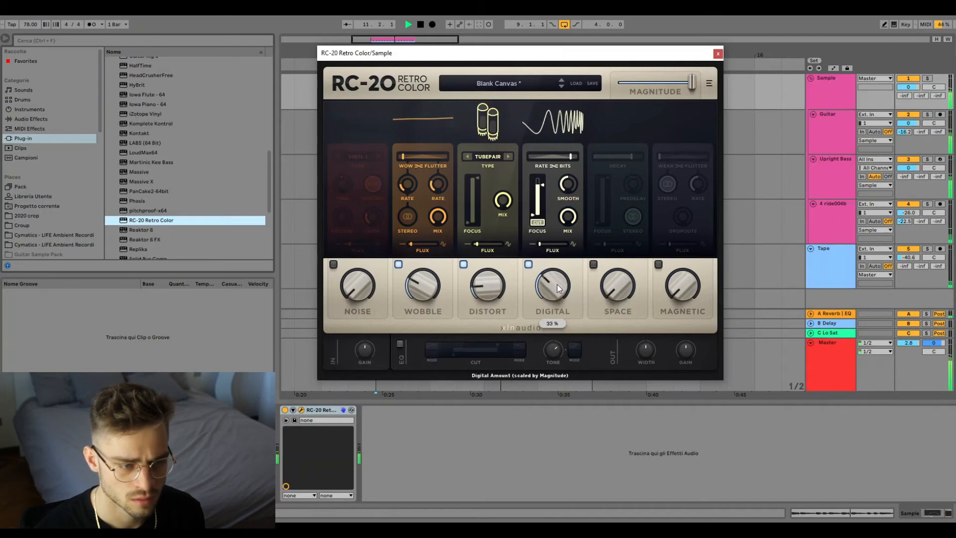
{"action": "left_click", "coordinate": [528, 265]}
{"action": "left_click", "coordinate": [528, 265]}
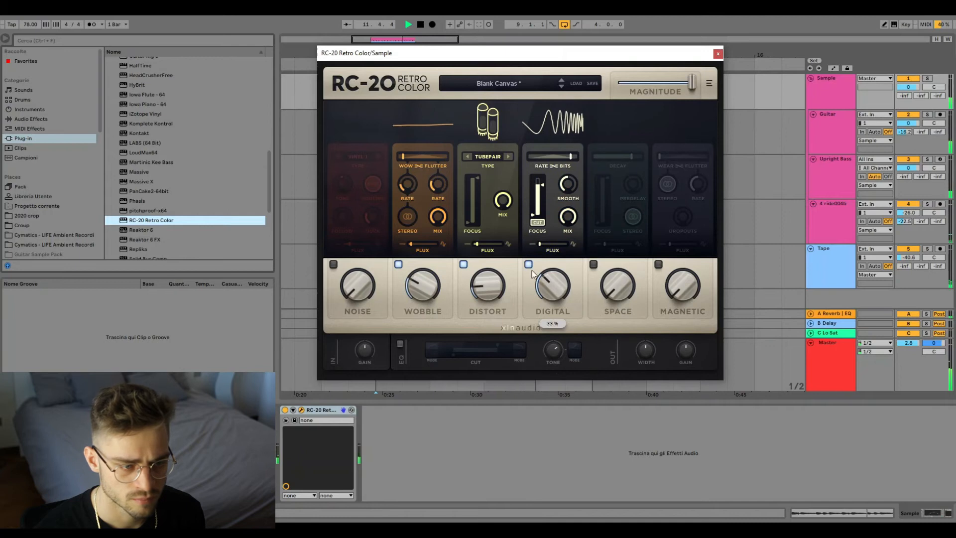
{"action": "left_click", "coordinate": [529, 265]}
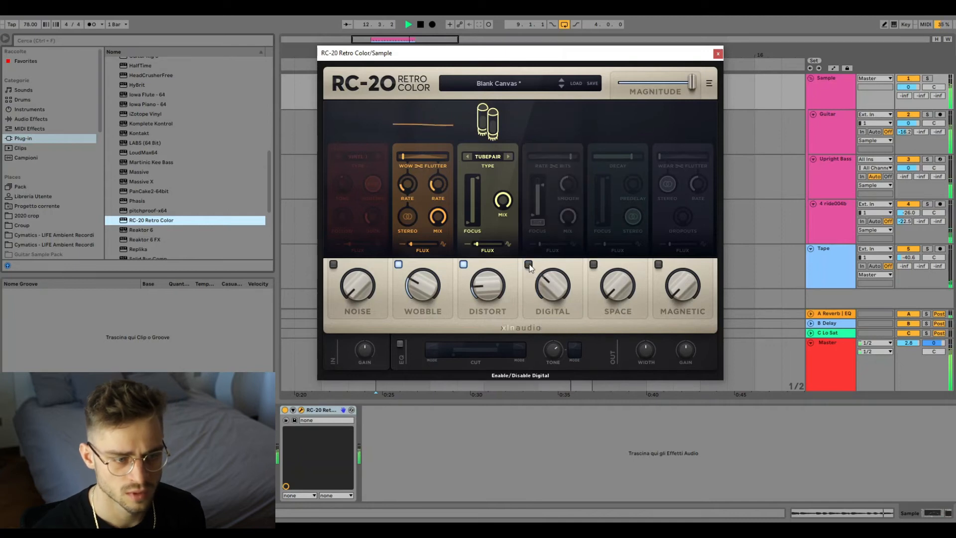
{"action": "left_click", "coordinate": [529, 265]}
{"action": "key", "text": "space"}
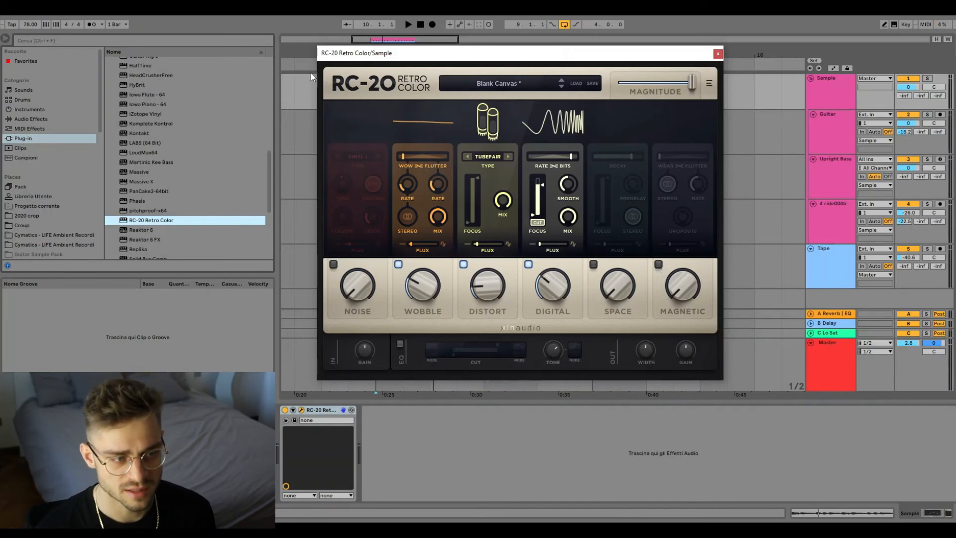
Step: Enable RC-20's Noise module, choose the Muff noise type and lower the noise amount while the loop plays
{"action": "left_click", "coordinate": [333, 264]}
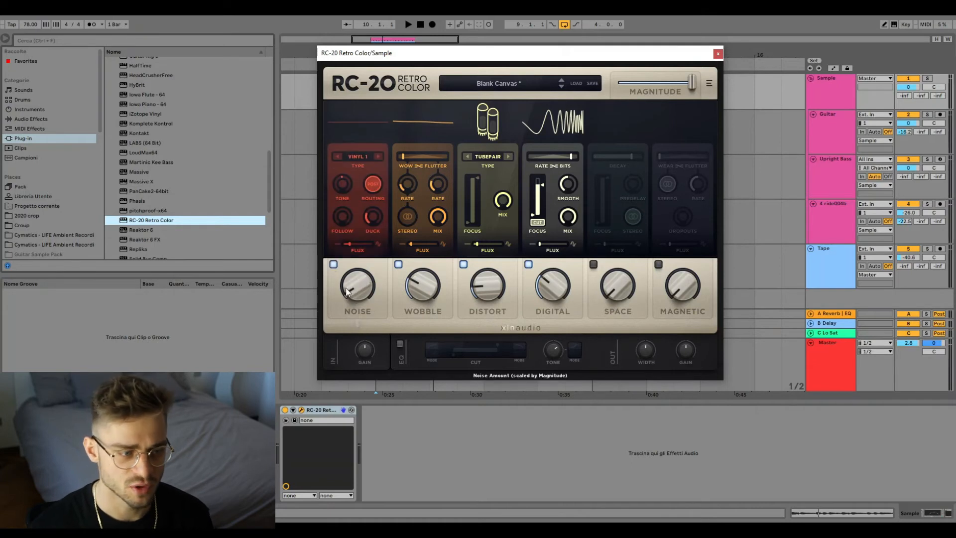
{"action": "left_click", "coordinate": [379, 157]}
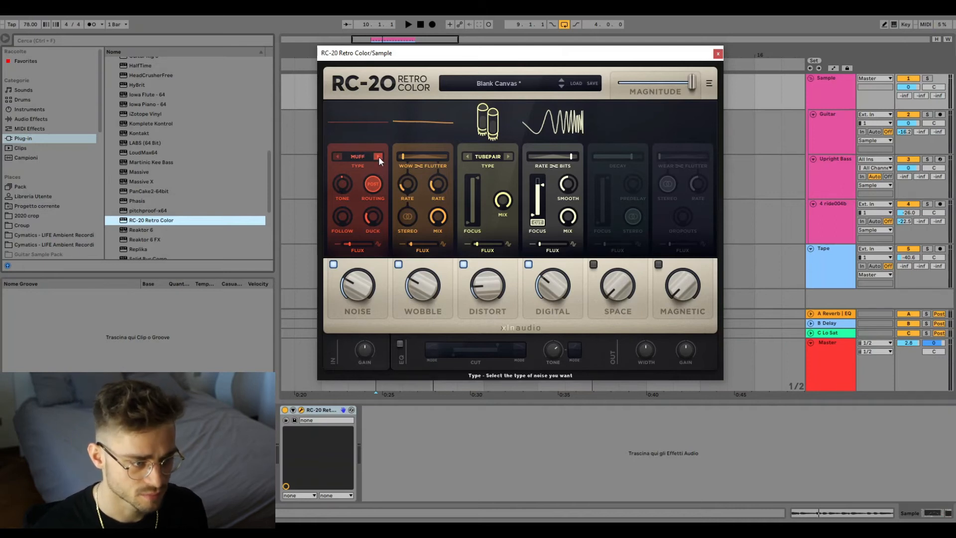
{"action": "key", "text": "space"}
{"action": "mouse_move", "coordinate": [344, 280]}
{"action": "left_mouse_down"}
{"action": "mouse_move", "coordinate": [341, 241]}
{"action": "mouse_move", "coordinate": [340, 292]}
{"action": "left_mouse_up"}
{"action": "key", "text": "space"}
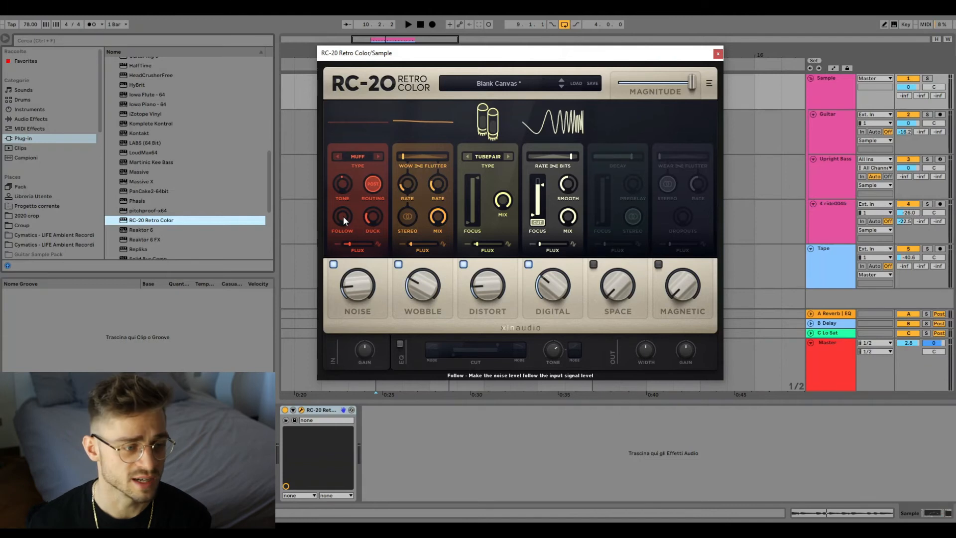
Step: Set RC-20's noise Duck to 0% and adjust the noise Follow amount while the loop plays with noise at 64%
{"action": "left_click_drag", "start_coordinate": [380, 221], "coordinate": [316, 251]}
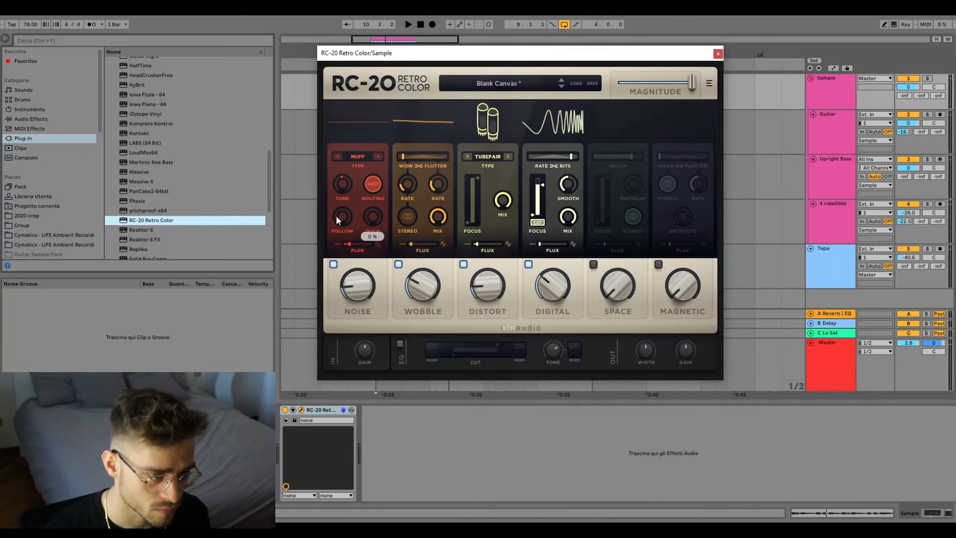
{"action": "key", "text": "space"}
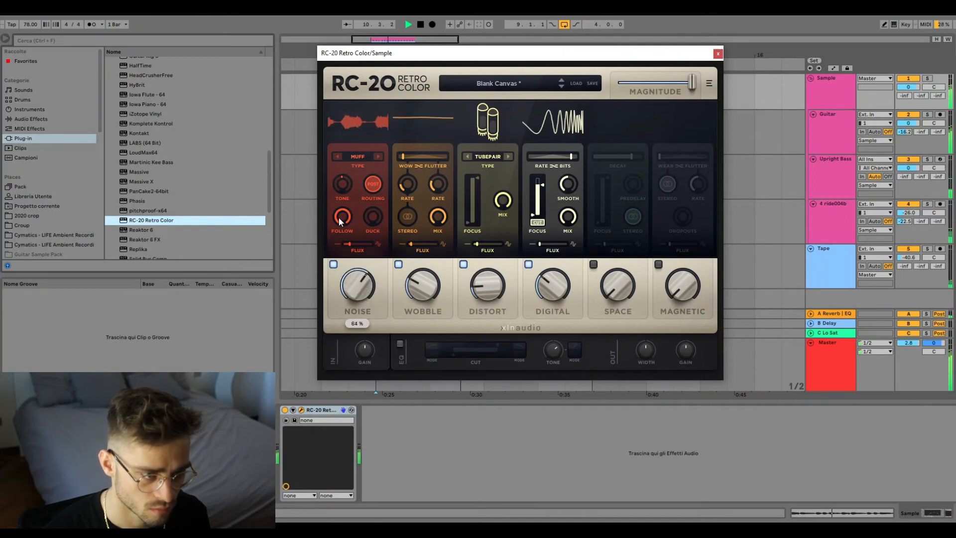
{"action": "left_click_drag", "start_coordinate": [344, 220], "coordinate": [366, 395]}
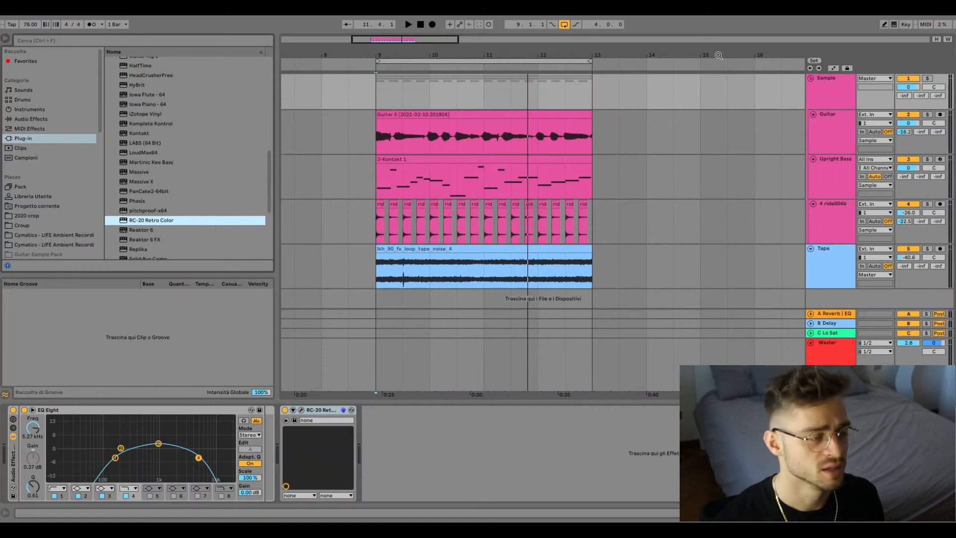
Step: Add another EQ Eight after RC-20 on the Sample group and switch its band 1 to a low-cut filter during playback
{"action": "left_click", "coordinate": [57, 118]}
{"action": "left_click", "coordinate": [135, 158]}
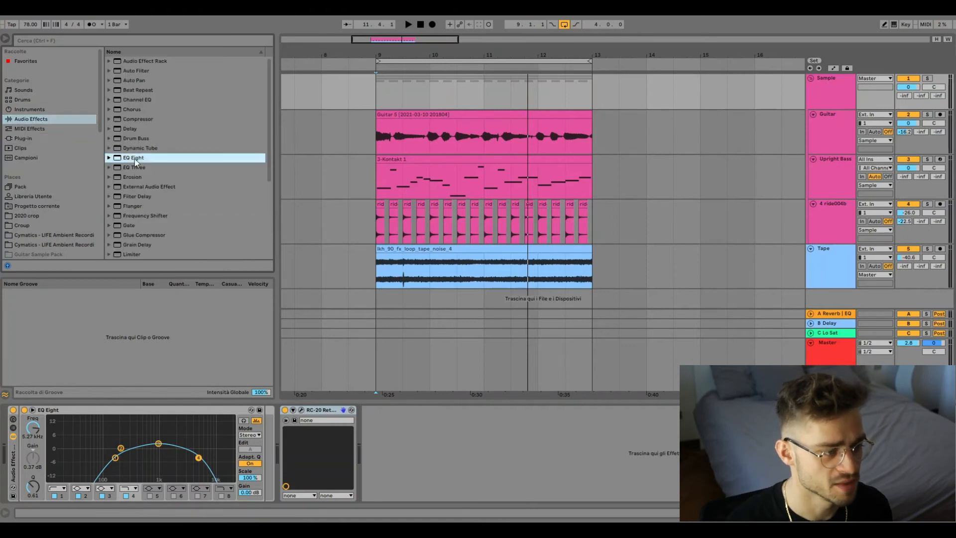
{"action": "left_click_drag", "start_coordinate": [134, 158], "coordinate": [394, 420]}
{"action": "key", "text": "space"}
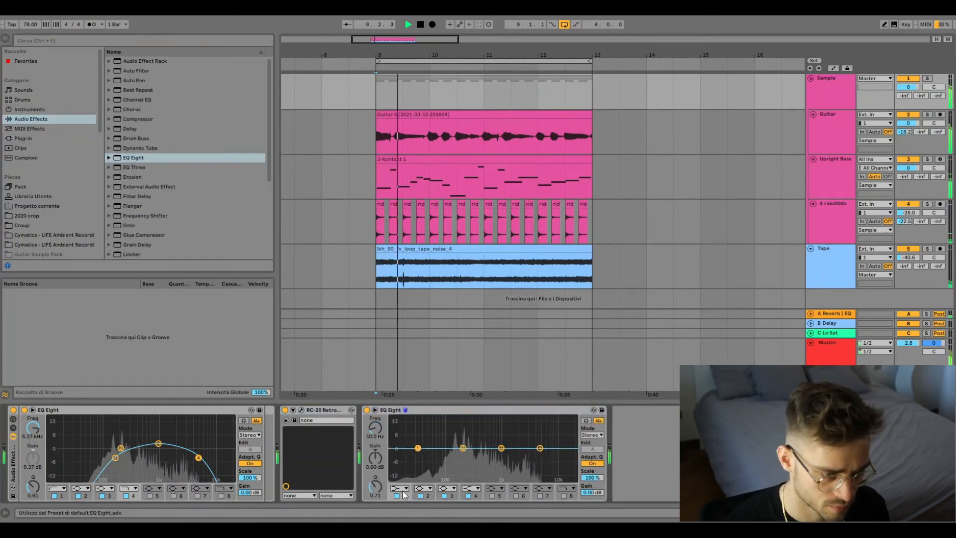
{"action": "left_click", "coordinate": [402, 488]}
{"action": "left_click", "coordinate": [399, 434]}
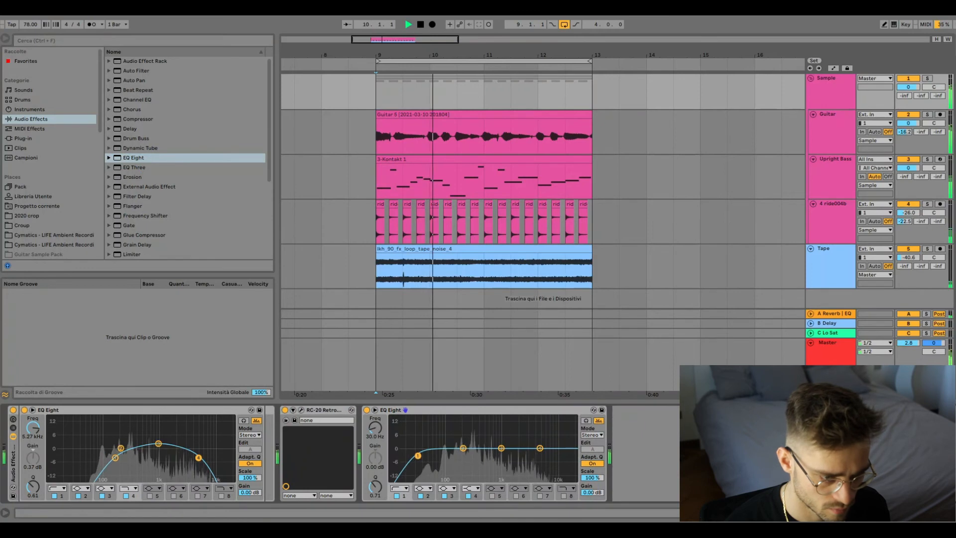
Step: Shape the new EQ Eight by raising the low cut, slightly boosting band 2 and making band 4 a high cut at 4.35 kHz
{"action": "left_click_drag", "start_coordinate": [418, 455], "coordinate": [489, 444]}
{"action": "left_click", "coordinate": [540, 449]}
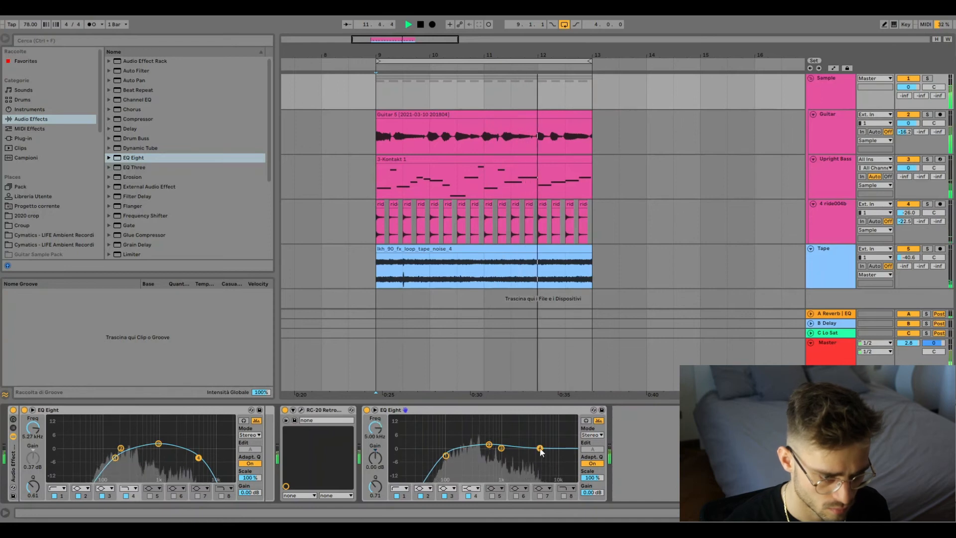
{"action": "left_click", "coordinate": [471, 488]}
{"action": "left_click", "coordinate": [471, 476]}
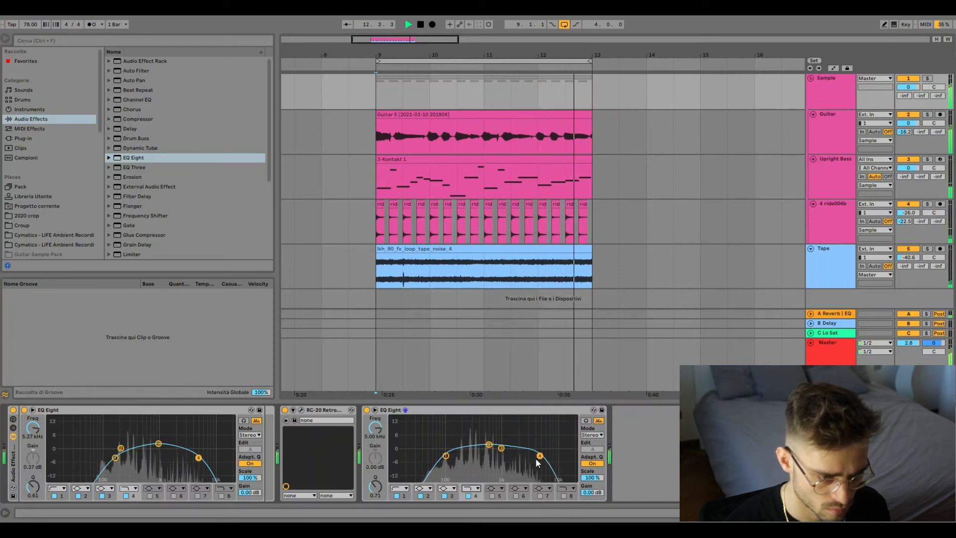
{"action": "left_click_drag", "start_coordinate": [535, 457], "coordinate": [532, 457]}
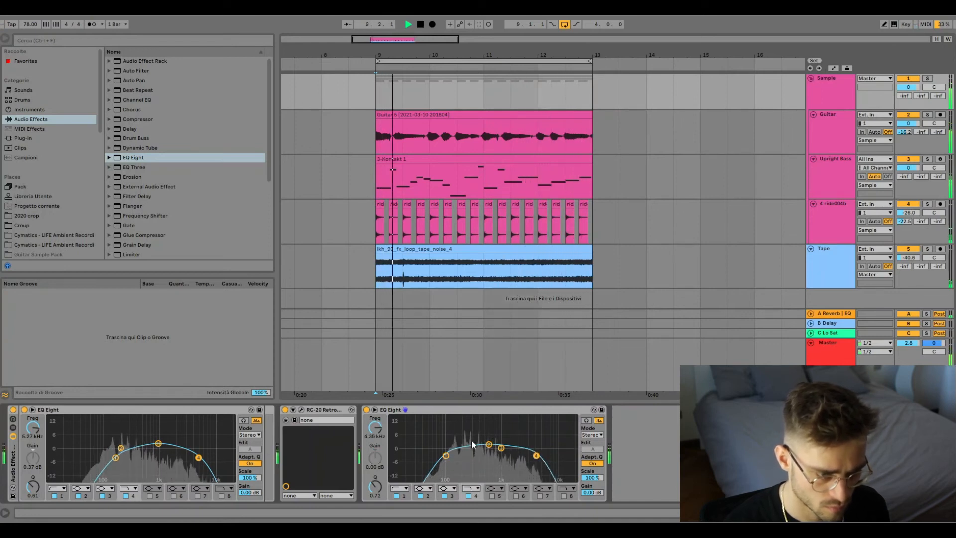
{"action": "left_click", "coordinate": [501, 447]}
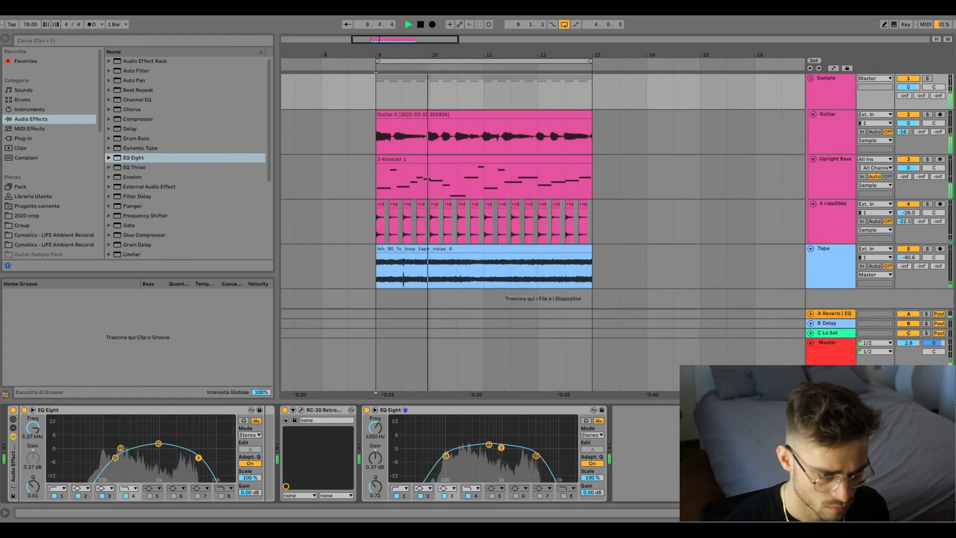
{"action": "left_click_drag", "start_coordinate": [446, 455], "coordinate": [450, 456]}
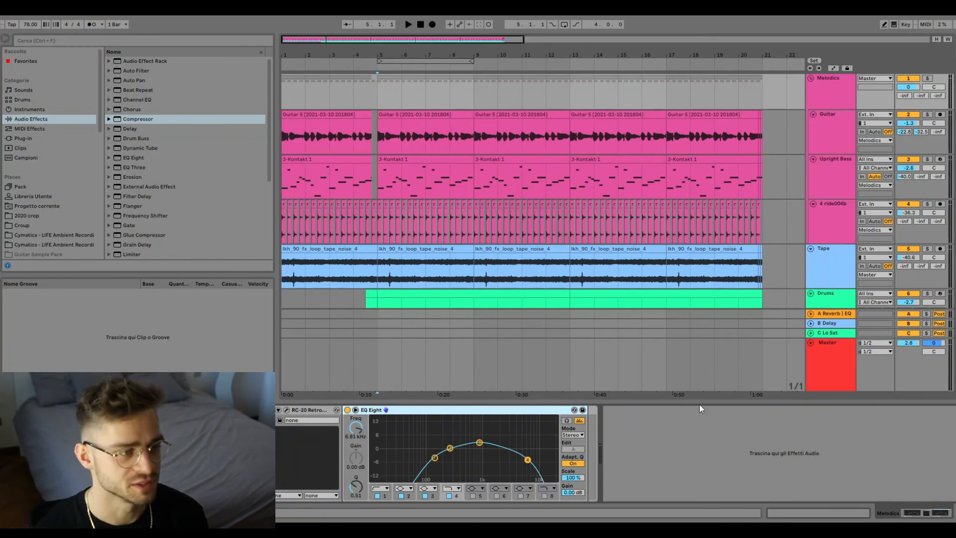
Step: Add a Compressor to the Melodics group and sidechain it from the Drums track's bdrum012 Post Mixer signal
{"action": "double_click", "coordinate": [181, 122]}
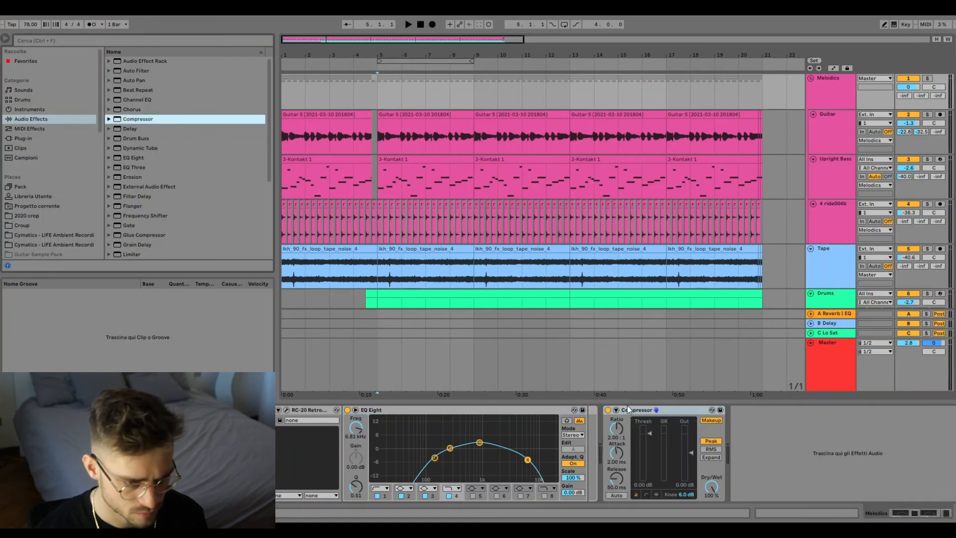
{"action": "left_click", "coordinate": [601, 410]}
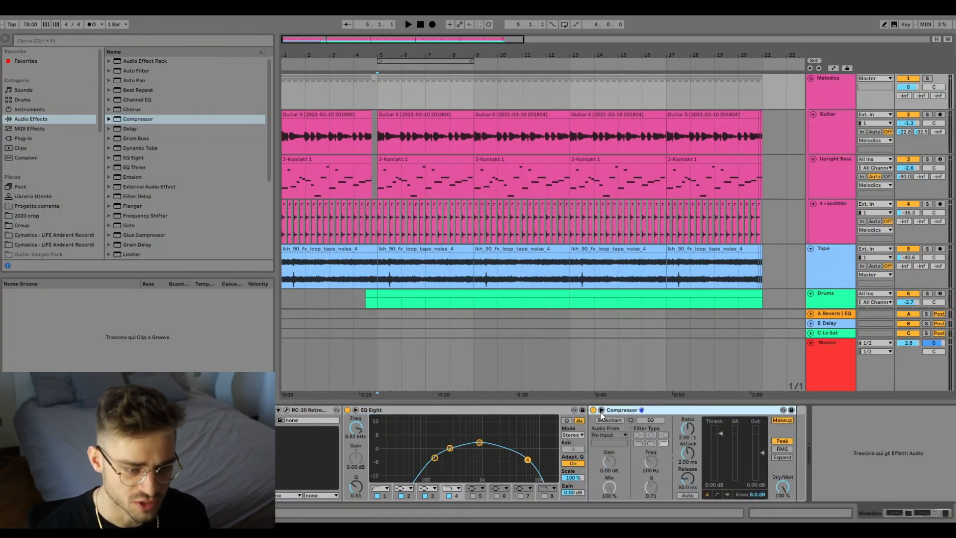
{"action": "left_click", "coordinate": [606, 421]}
{"action": "left_click", "coordinate": [608, 435]}
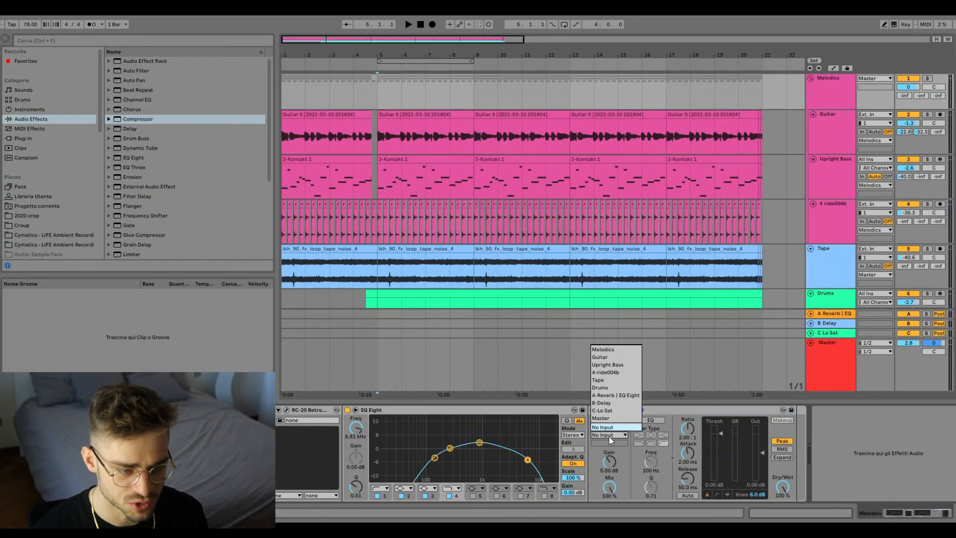
{"action": "left_click", "coordinate": [608, 389]}
{"action": "left_click", "coordinate": [608, 443]}
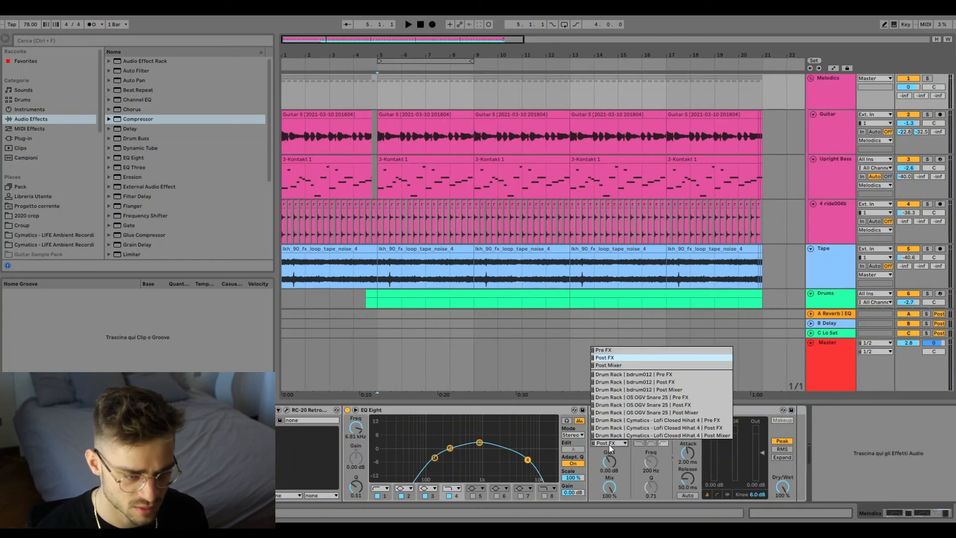
{"action": "left_click", "coordinate": [617, 390]}
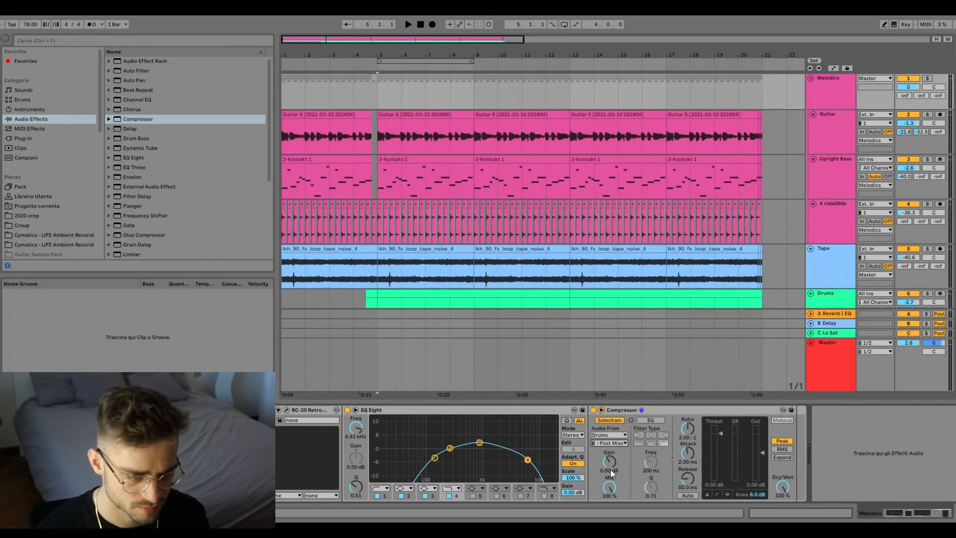
Step: Show the Compressor's activity view and lower its threshold to -41.5 dB while the beat plays
{"action": "scroll", "coordinate": [429, 288], "scroll_direction": "down", "scroll_amount": 3}
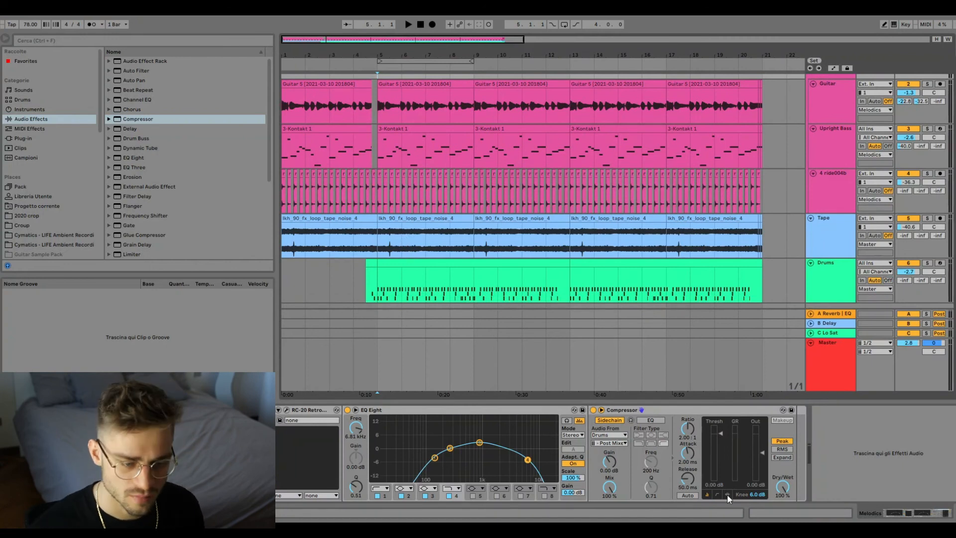
{"action": "left_click", "coordinate": [726, 494]}
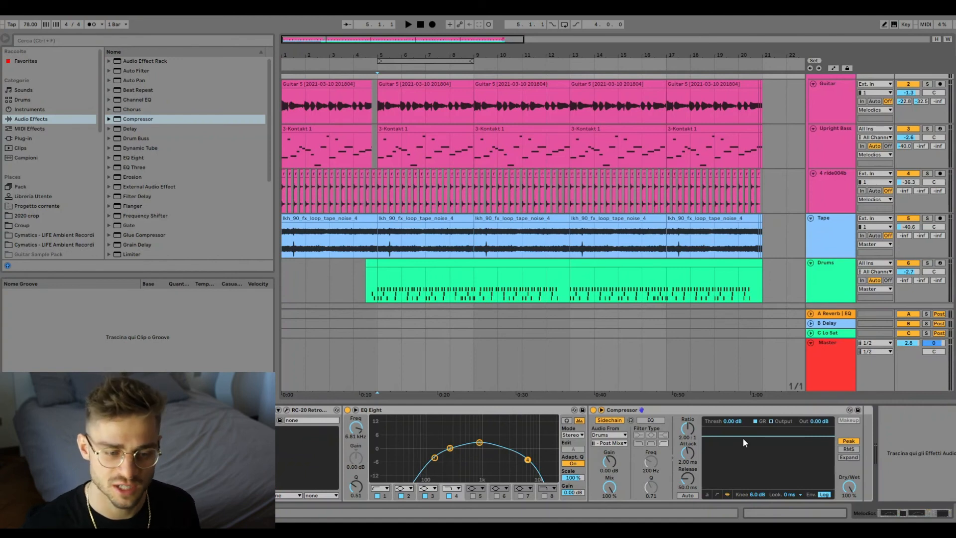
{"action": "key", "text": "space"}
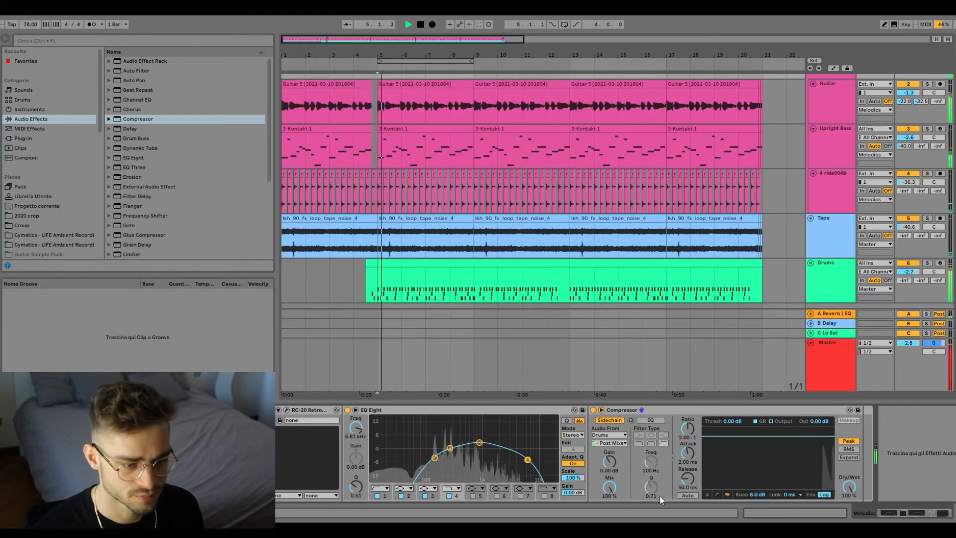
{"action": "left_click_drag", "start_coordinate": [741, 438], "coordinate": [779, 482]}
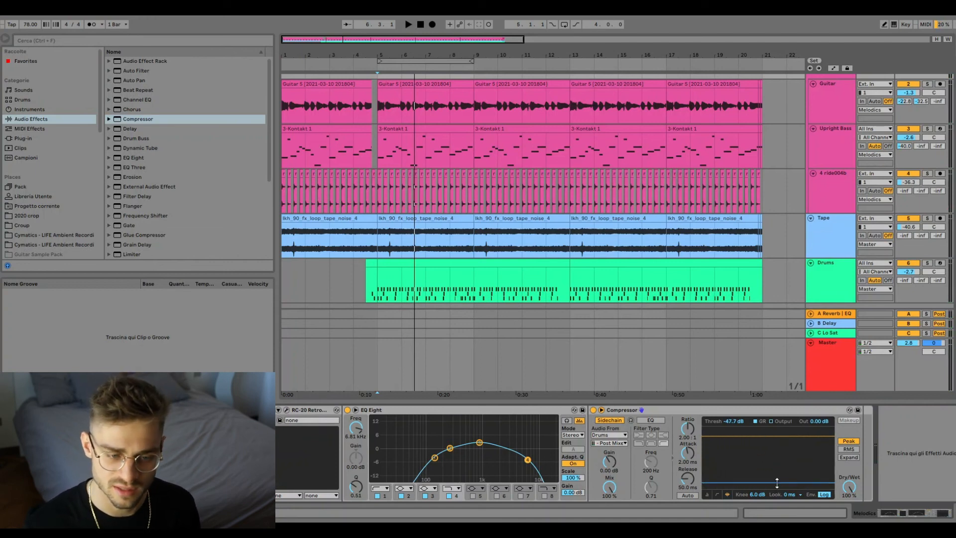
{"action": "key", "text": "space"}
{"action": "left_click_drag", "start_coordinate": [777, 482], "coordinate": [773, 479]}
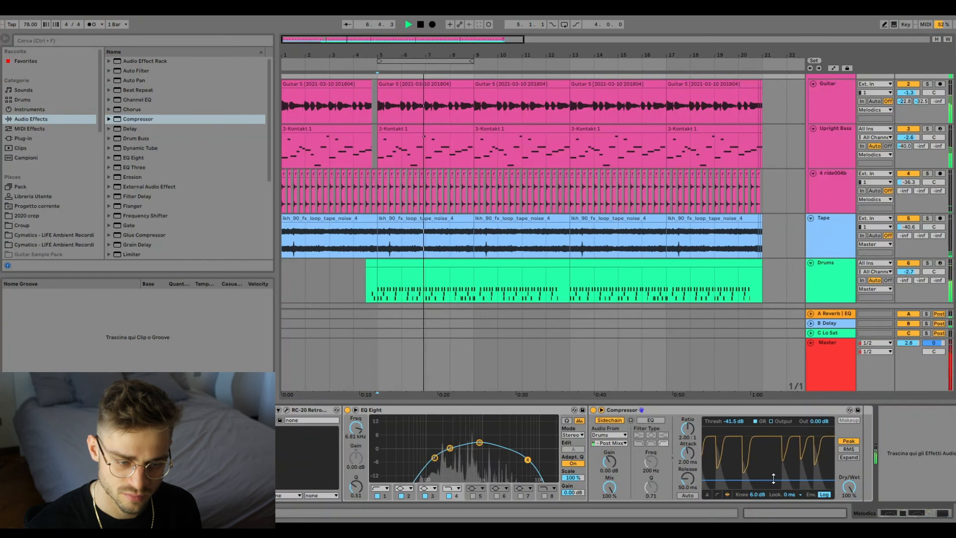
{"action": "key", "text": "space"}
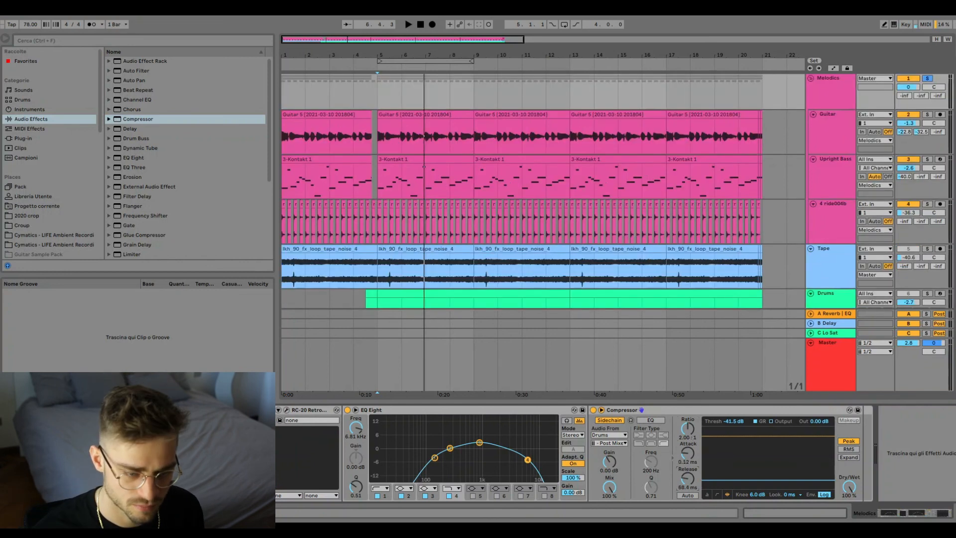
Step: Set the Compressor's release to 85.7 ms during soloed playback and compare the Melodics group with the Compressor off and on
{"action": "key", "text": "space"}
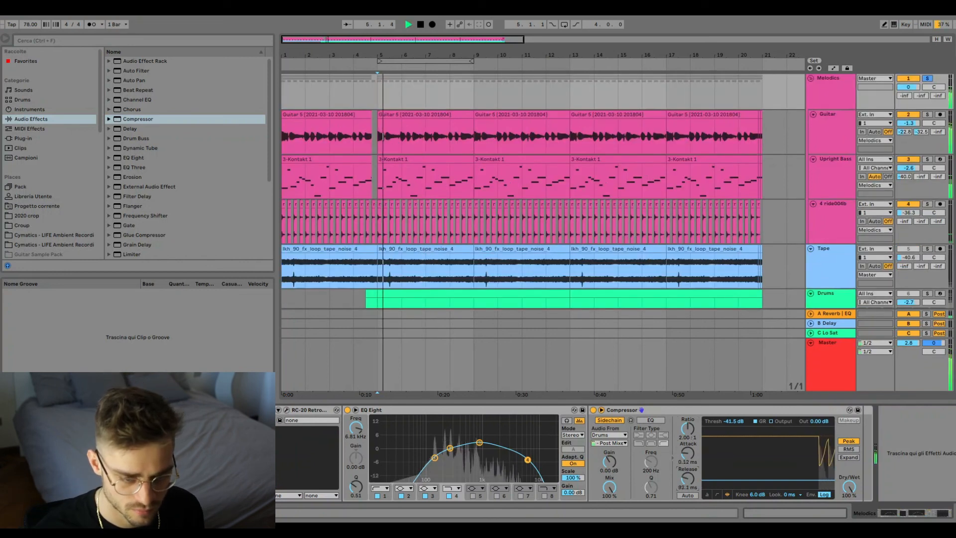
{"action": "left_click_drag", "start_coordinate": [688, 478], "coordinate": [688, 482]}
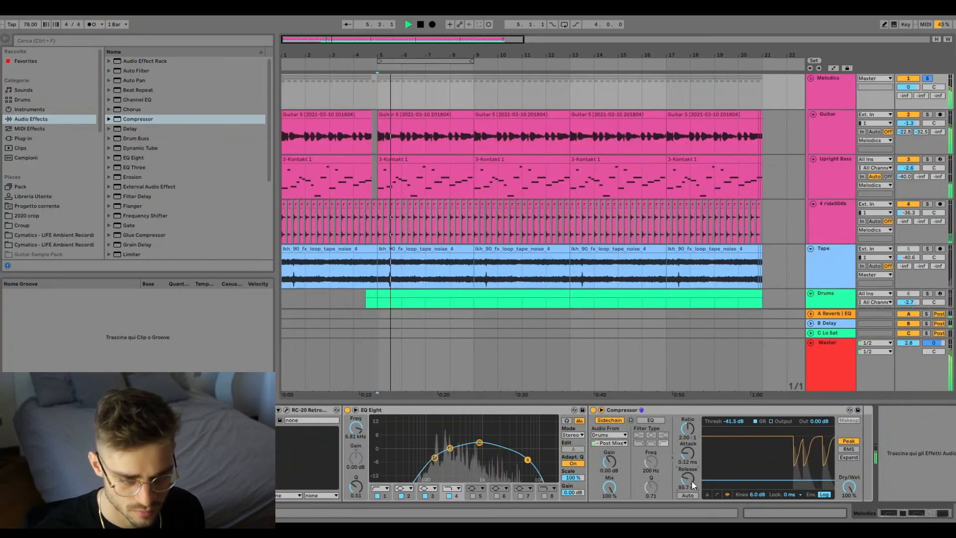
{"action": "left_click", "coordinate": [593, 409]}
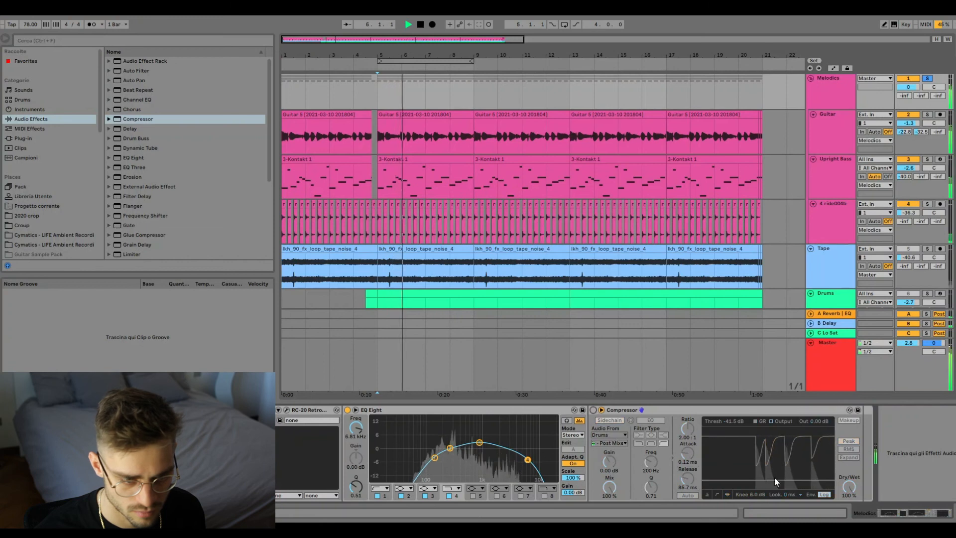
{"action": "left_click", "coordinate": [592, 409]}
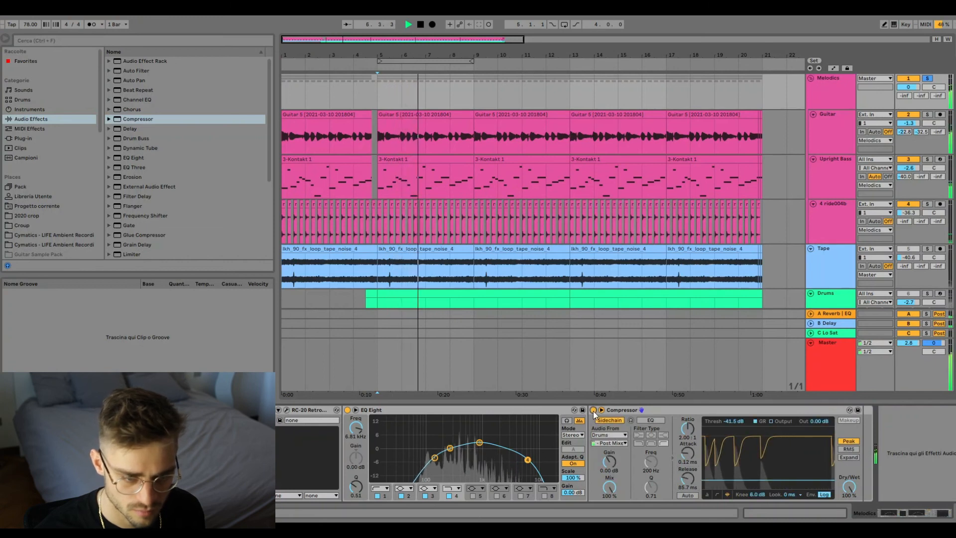
Step: Unsolo the Melodics group and raise the sidechain Compressor's ratio slightly while the full beat plays
{"action": "left_click", "coordinate": [926, 79]}
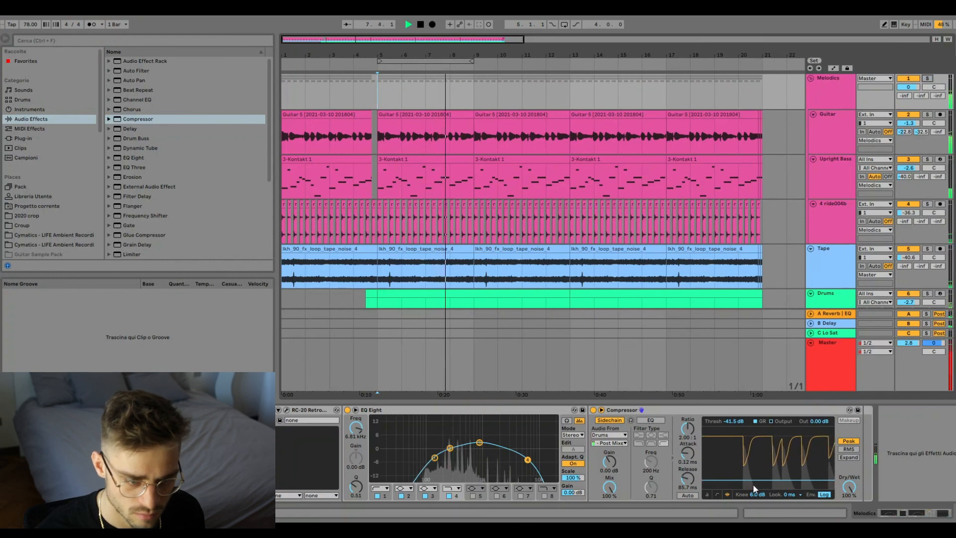
{"action": "left_click_drag", "start_coordinate": [688, 429], "coordinate": [687, 424]}
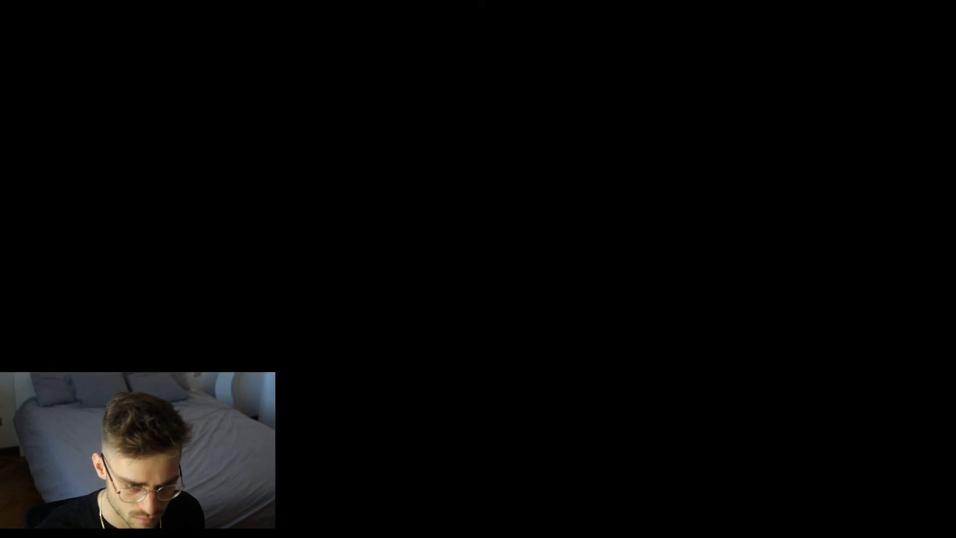